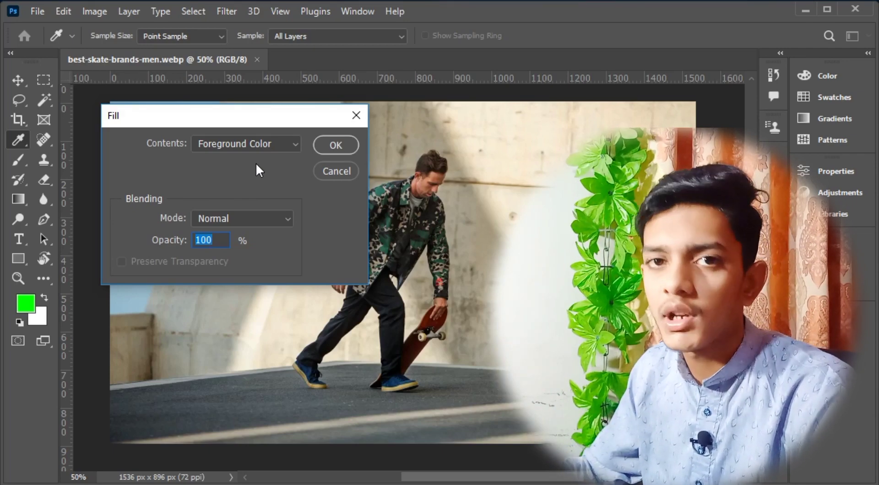
Try filling the whole image with the green foreground color, and undo that fill.
click(243, 144)
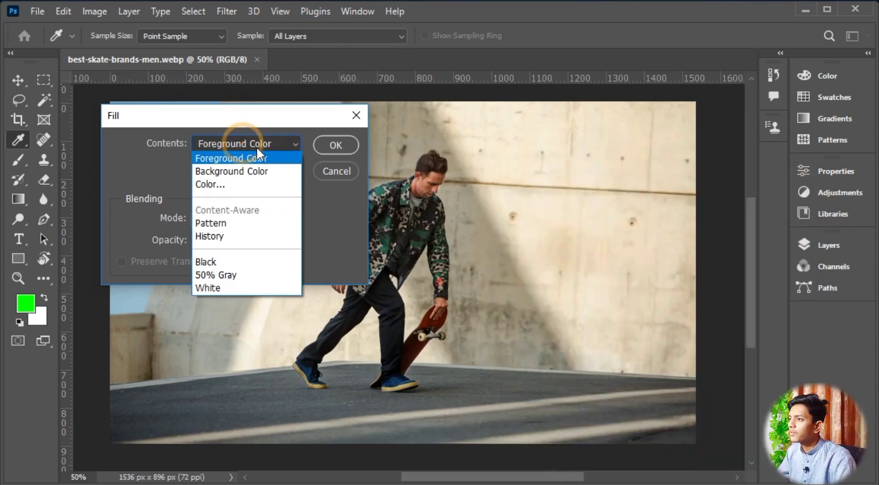
click(263, 158)
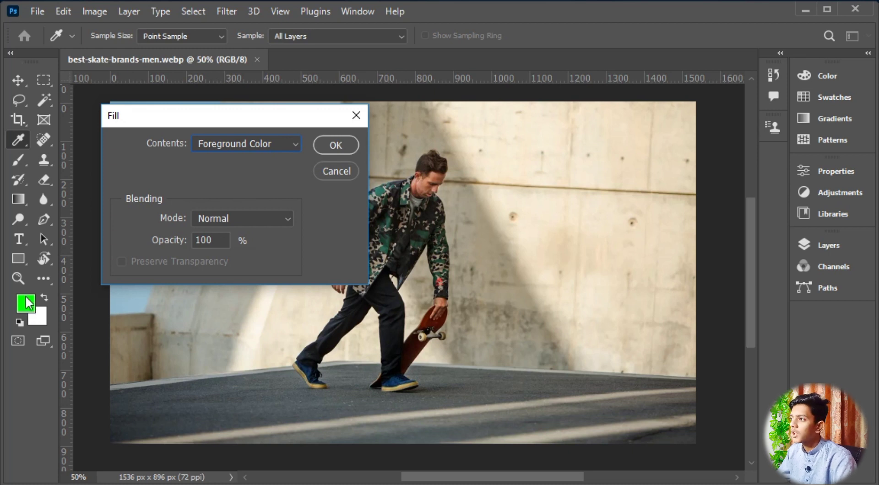
click(257, 139)
click(268, 147)
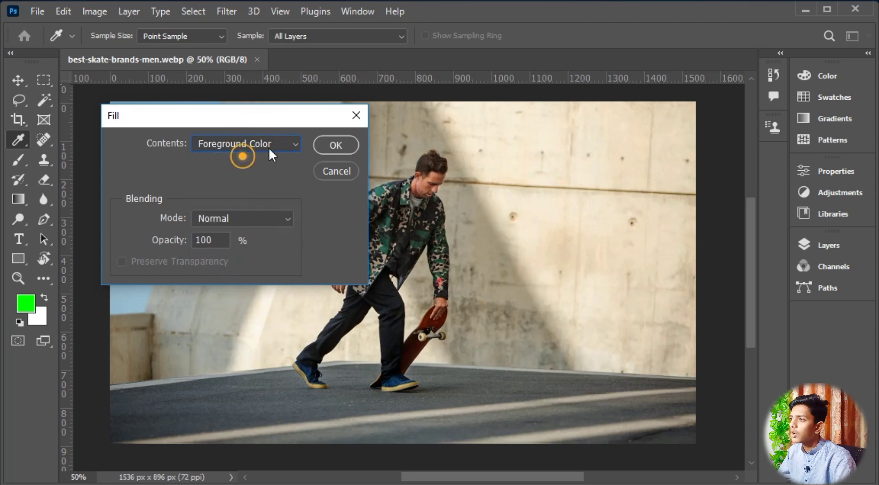
click(337, 146)
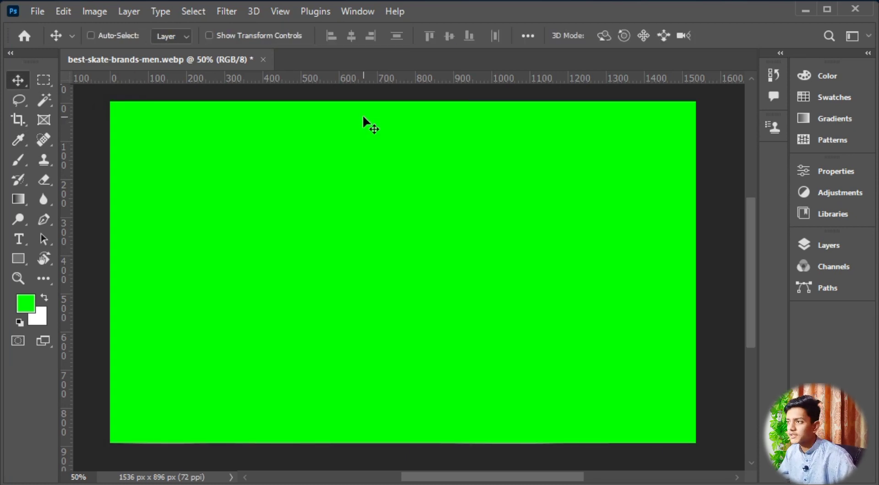
key(ctrl+z)
Try filling the whole image with the white background color, and undo that fill.
click(67, 10)
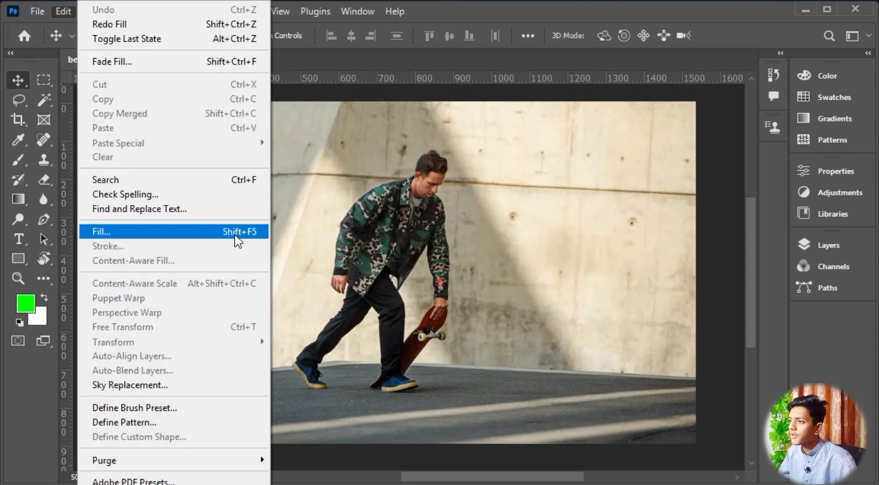
click(467, 233)
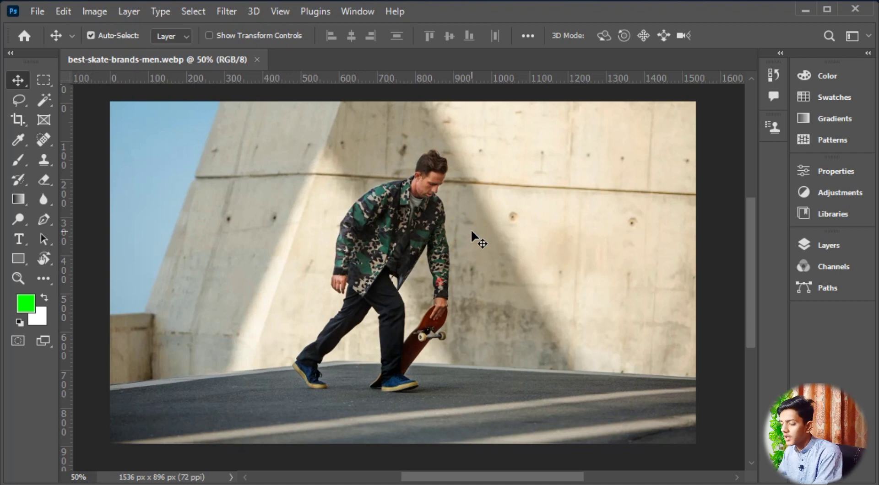
key(shift+F5)
click(270, 144)
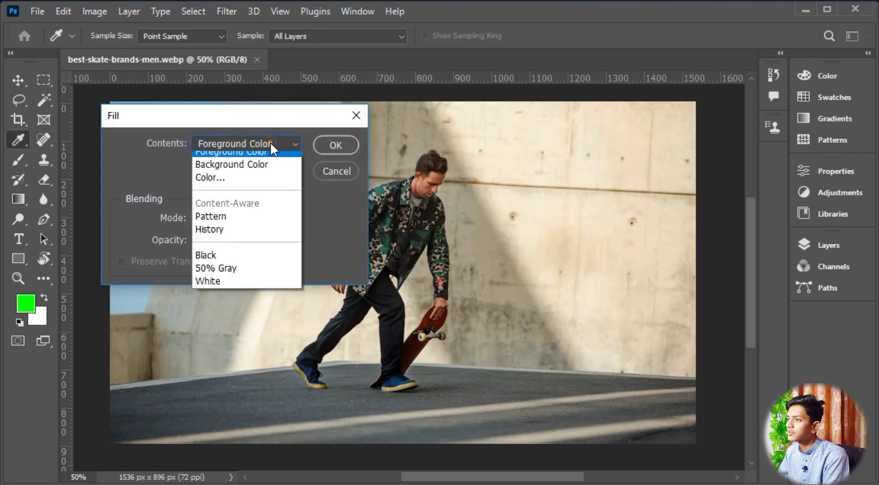
click(256, 169)
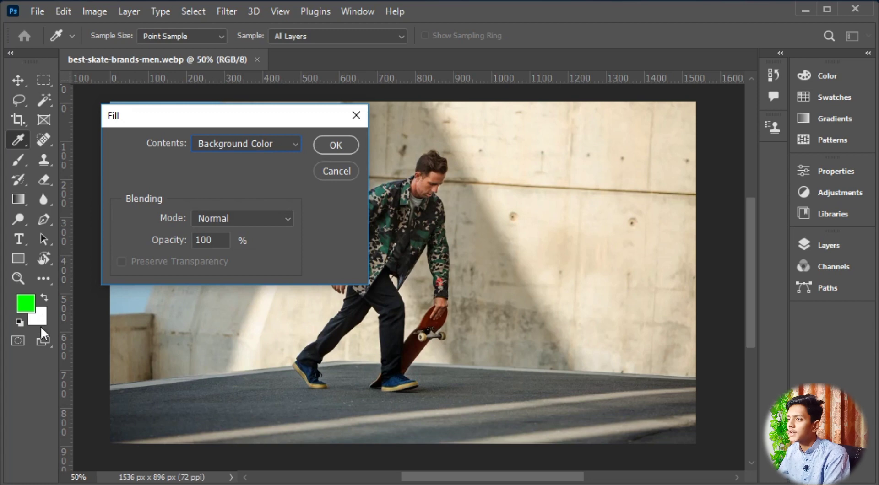
click(338, 145)
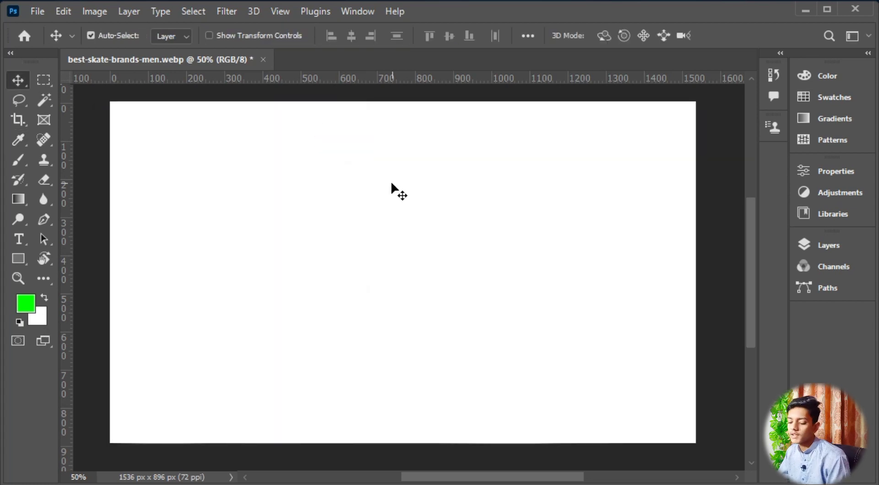
key(ctrl+z)
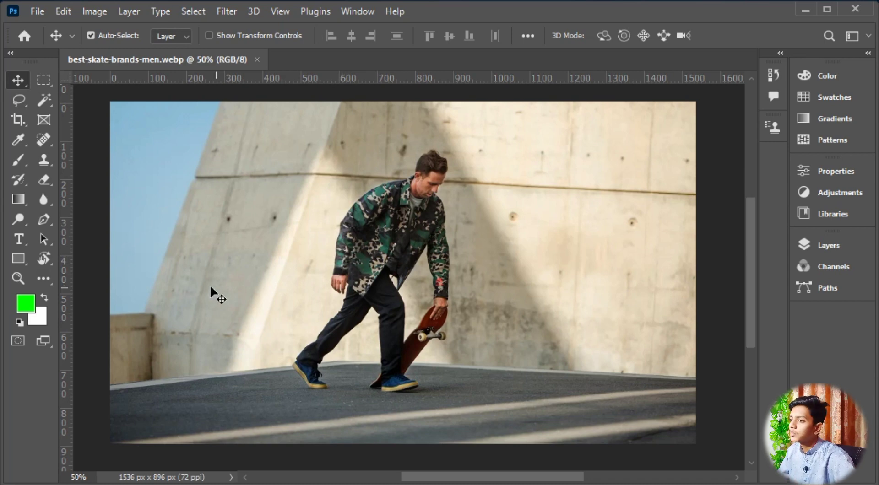
Set the foreground color to the dark green 277527.
click(26, 303)
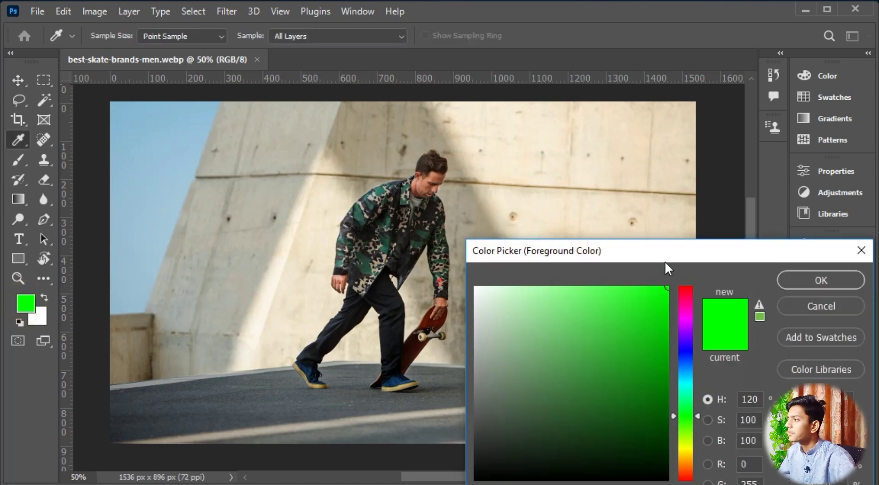
click(665, 259)
mouse_move(558, 181)
mouse_down()
mouse_move(559, 194)
mouse_move(524, 241)
mouse_up()
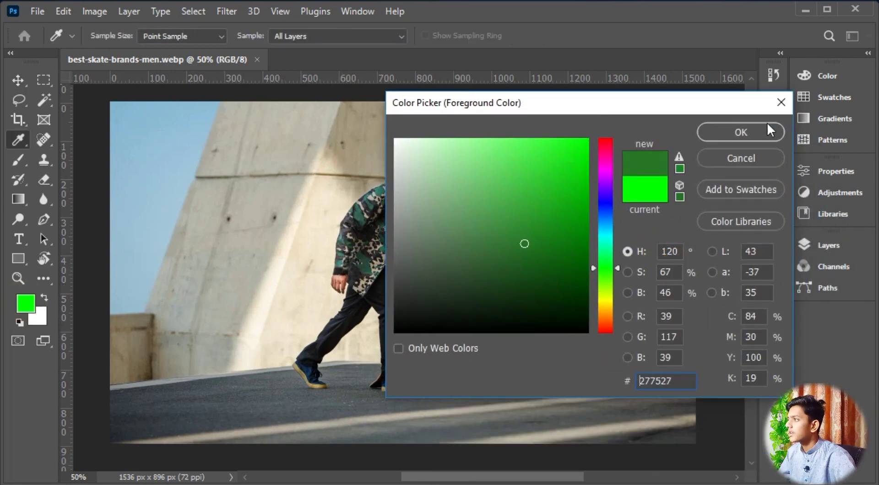
click(765, 131)
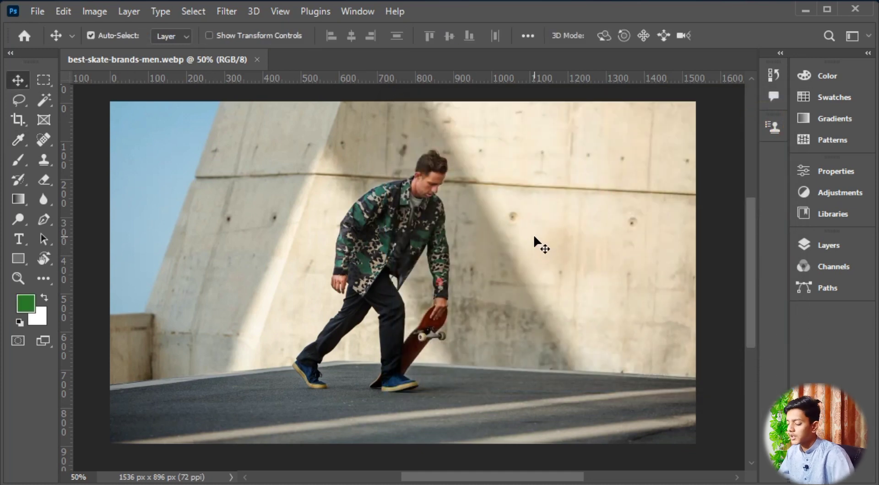
Try filling the whole image with the dark green foreground color, and undo that fill.
key(shift+F5)
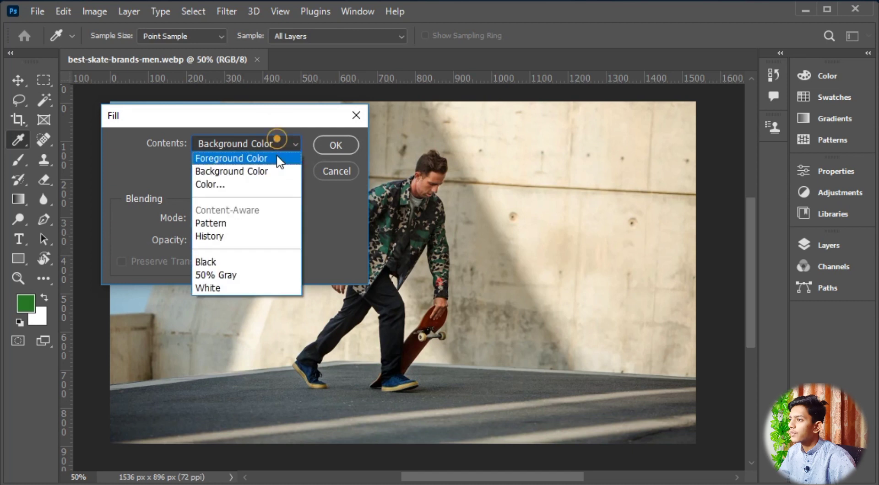
click(282, 158)
click(344, 143)
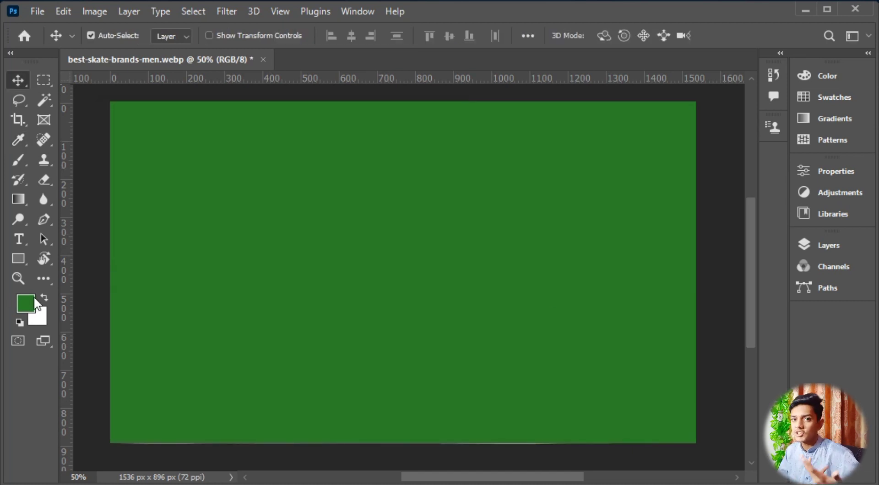
key(ctrl+z)
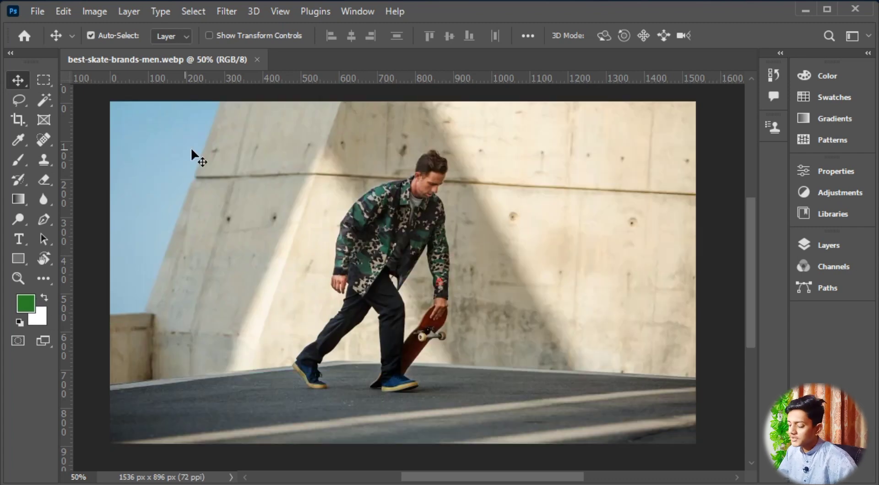
Try filling the whole image with a custom color picked in the fill's color picker, and undo that fill.
key(shift+F5)
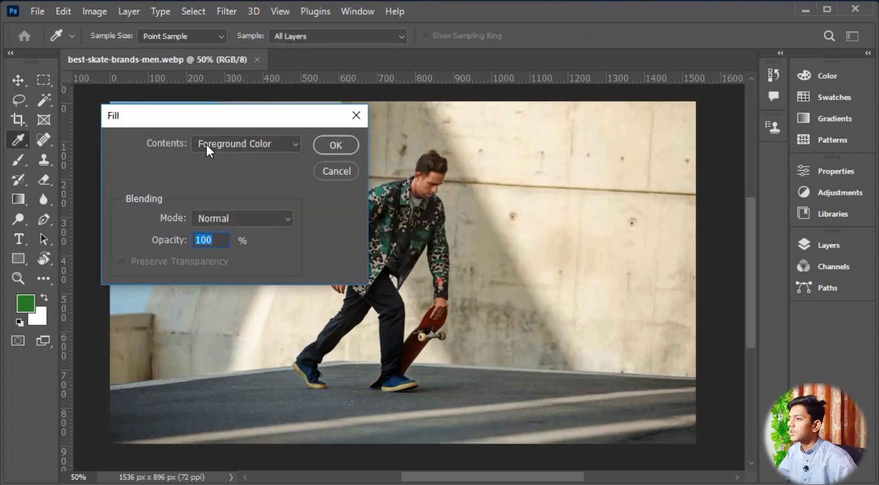
click(260, 145)
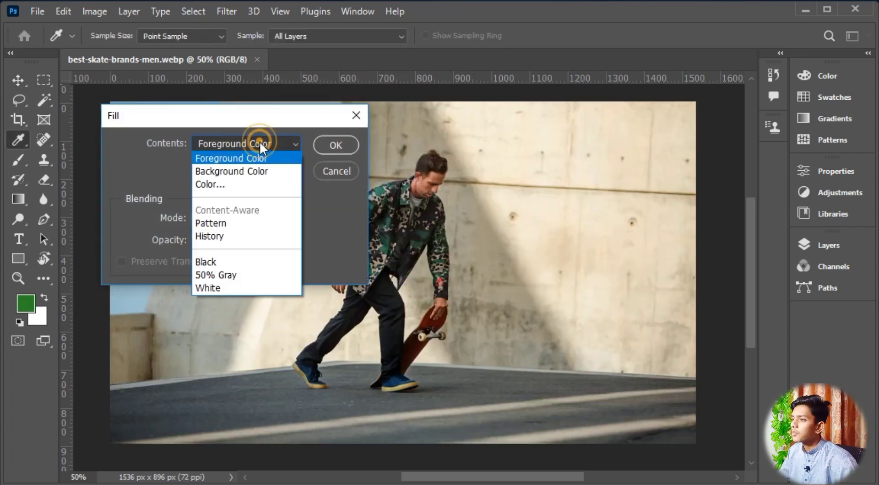
click(252, 185)
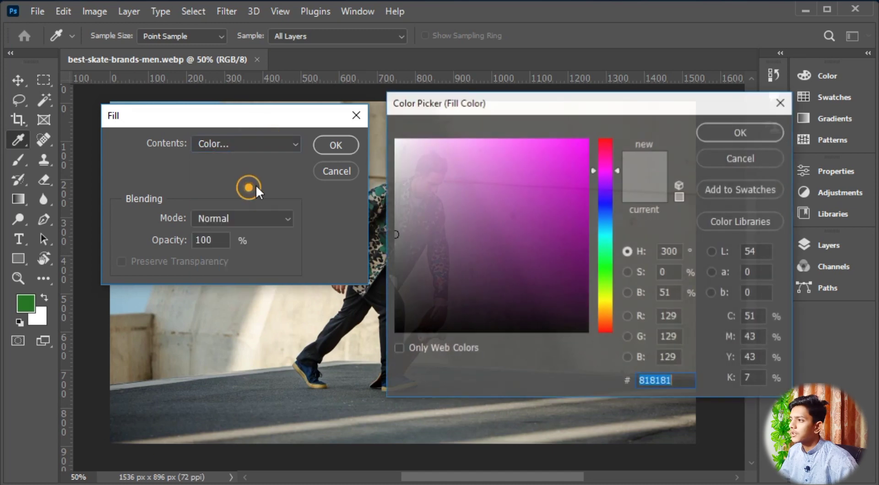
click(489, 210)
click(739, 131)
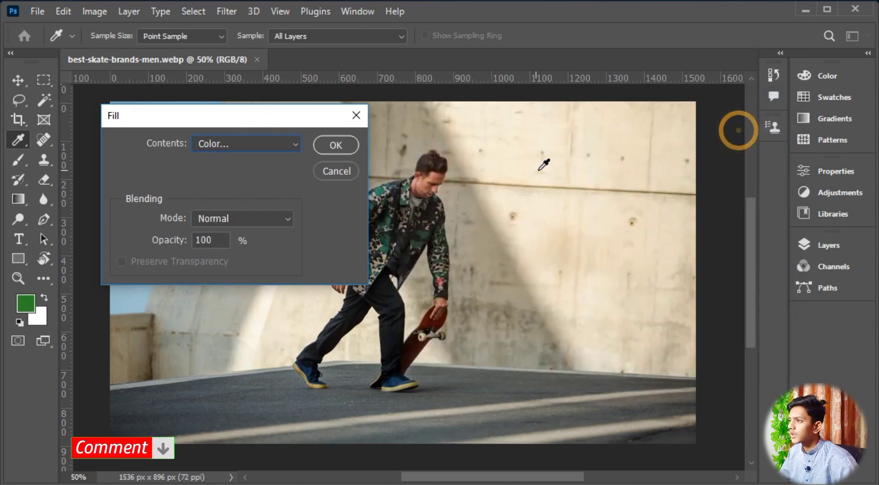
click(315, 146)
key(ctrl+z)
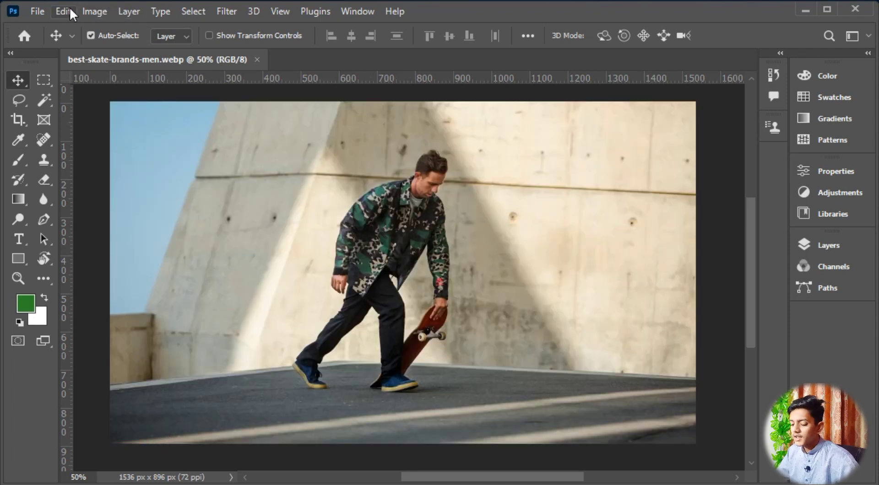
key(shift+F5)
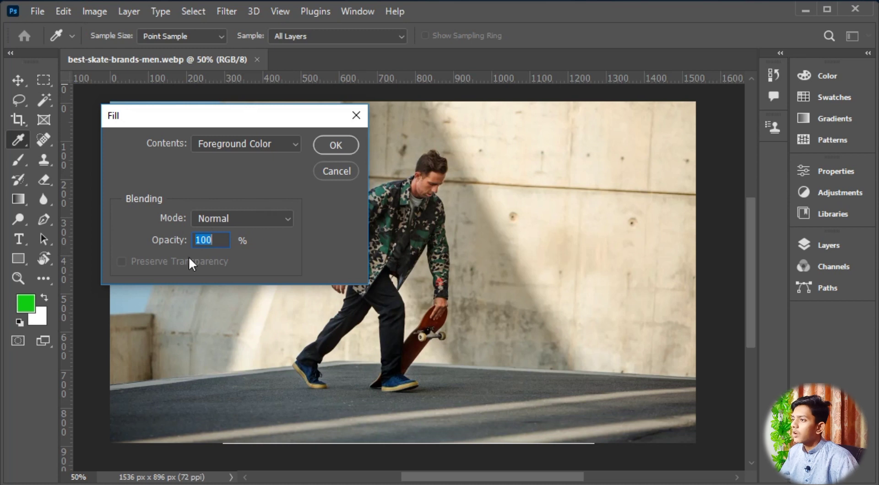
click(236, 146)
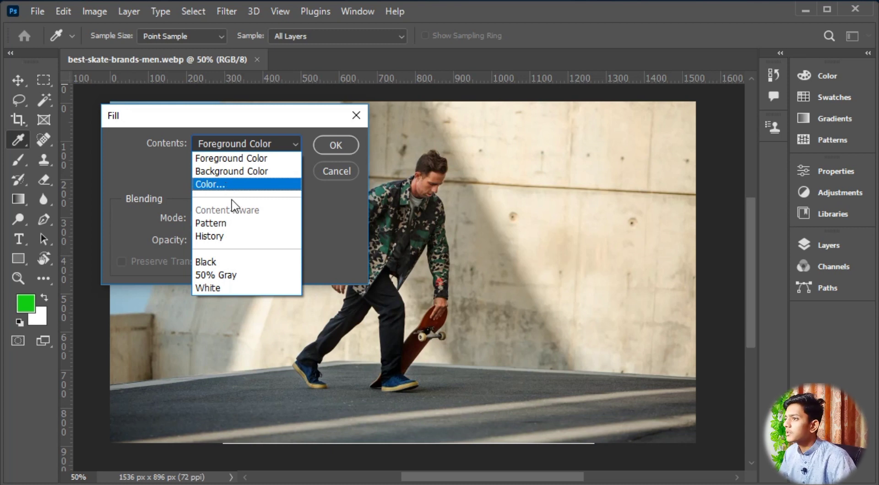
click(348, 167)
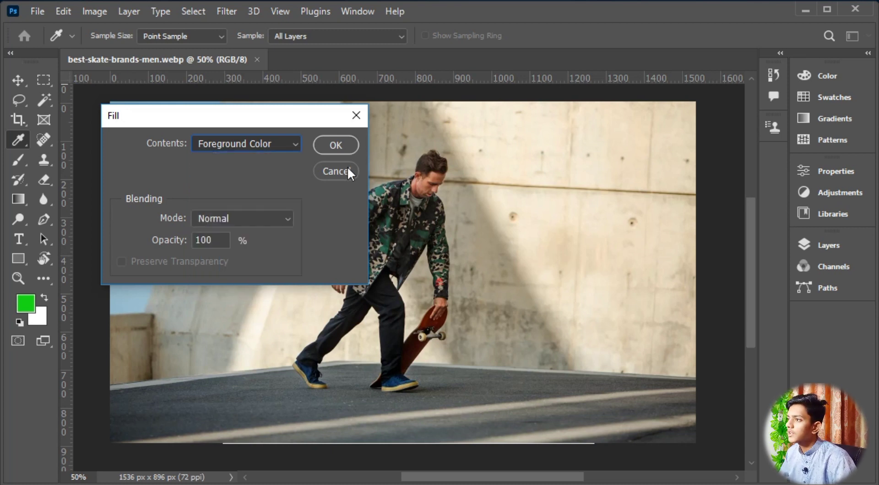
click(338, 172)
key(v)
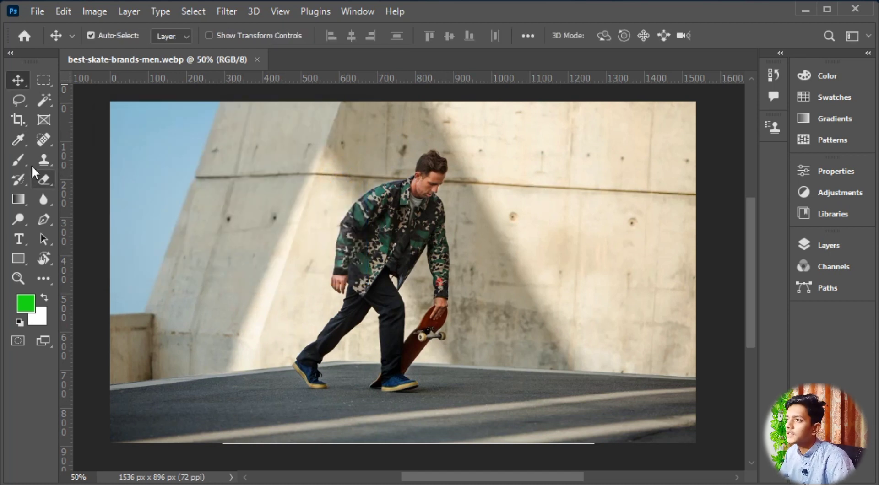
Draw a loose freehand Lasso selection around the man, his feet and the skateboard.
click(22, 99)
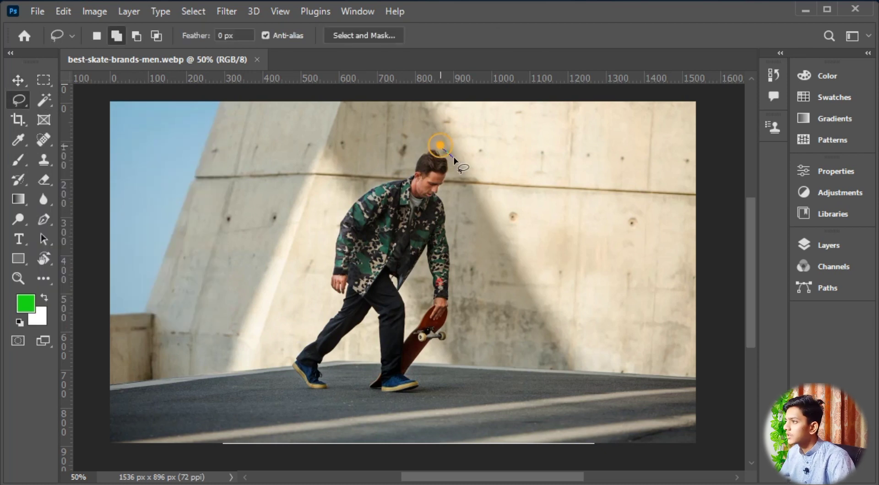
drag(454, 158, 457, 170)
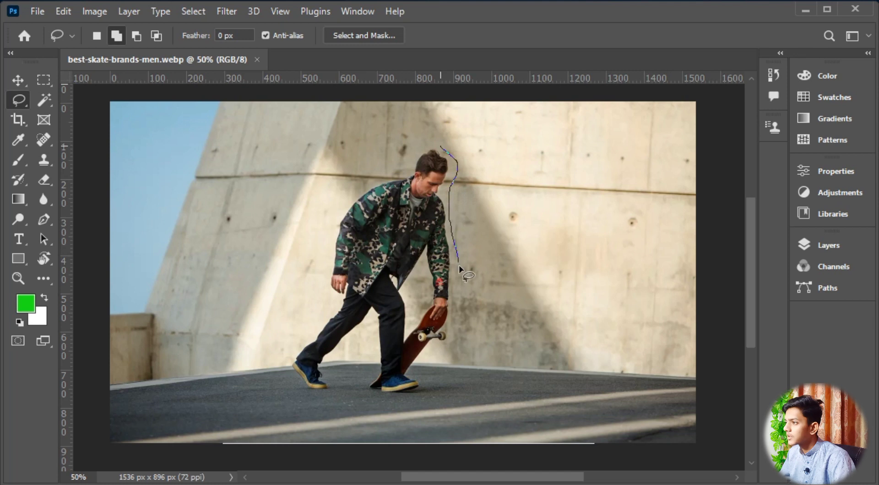
mouse_move(459, 266)
mouse_down()
mouse_move(465, 341)
mouse_move(455, 363)
mouse_move(419, 398)
mouse_move(357, 407)
mouse_up()
click(473, 195)
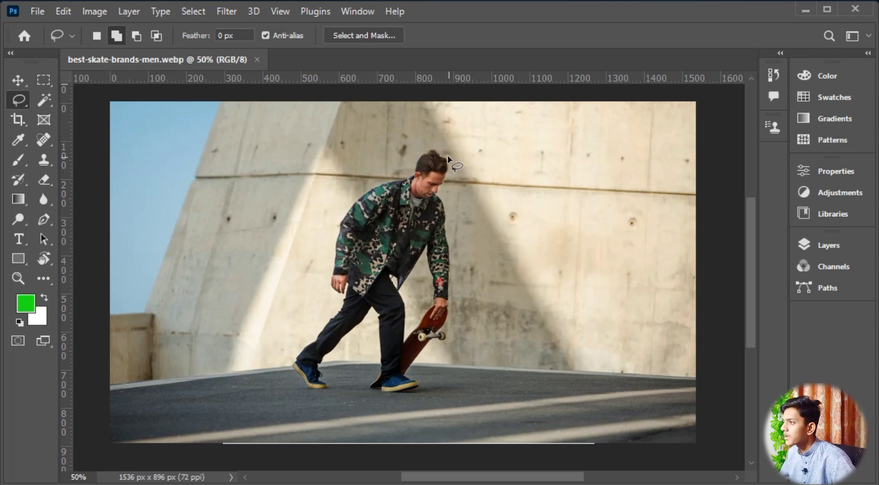
drag(451, 156, 449, 206)
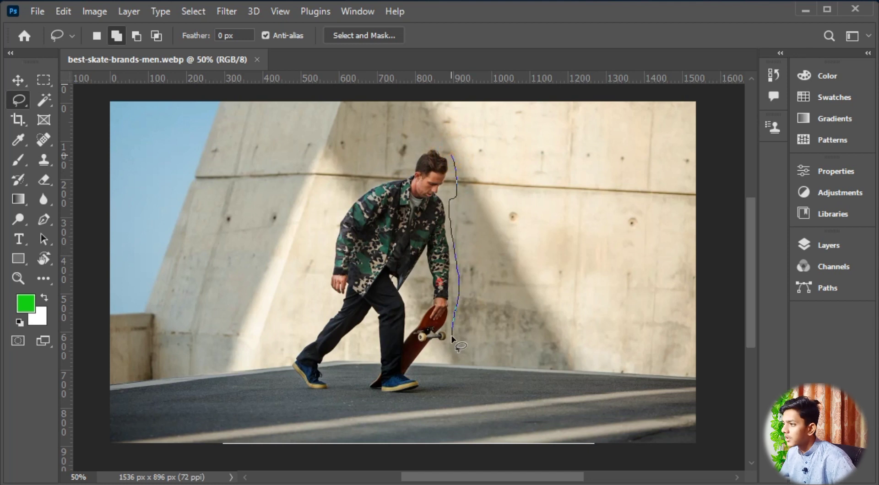
mouse_move(452, 338)
mouse_down()
mouse_move(444, 355)
mouse_move(473, 381)
mouse_move(427, 406)
mouse_move(245, 393)
mouse_move(254, 382)
mouse_up()
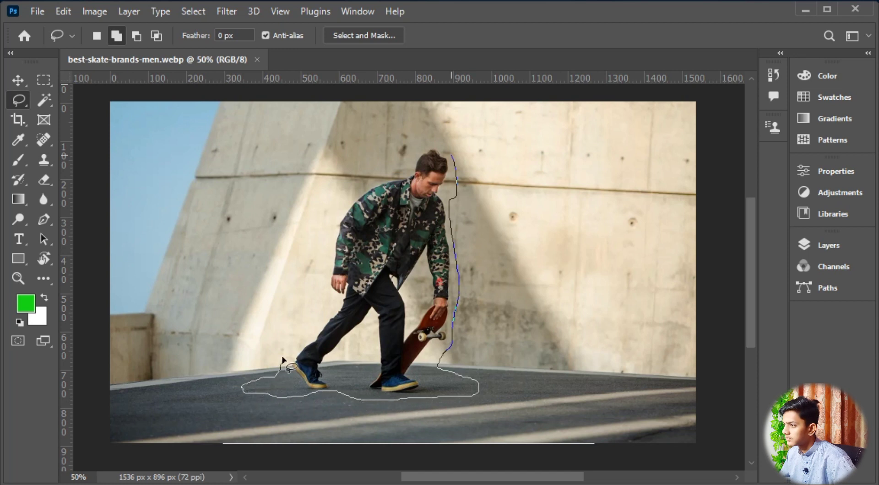
mouse_move(312, 312)
mouse_down()
mouse_move(325, 212)
mouse_move(341, 177)
mouse_move(422, 140)
mouse_move(448, 140)
mouse_move(454, 160)
mouse_up()
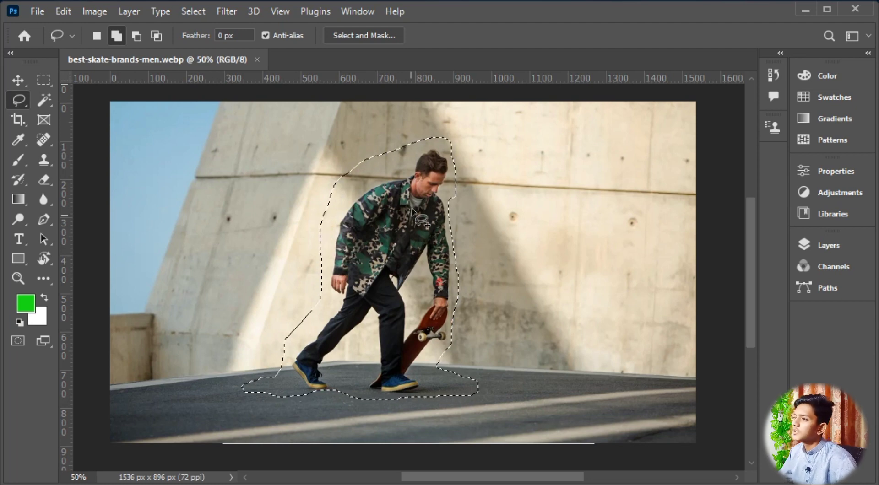
Fill the lasso selection using Content-Aware contents to remove the man and his skateboard from the photo.
click(129, 11)
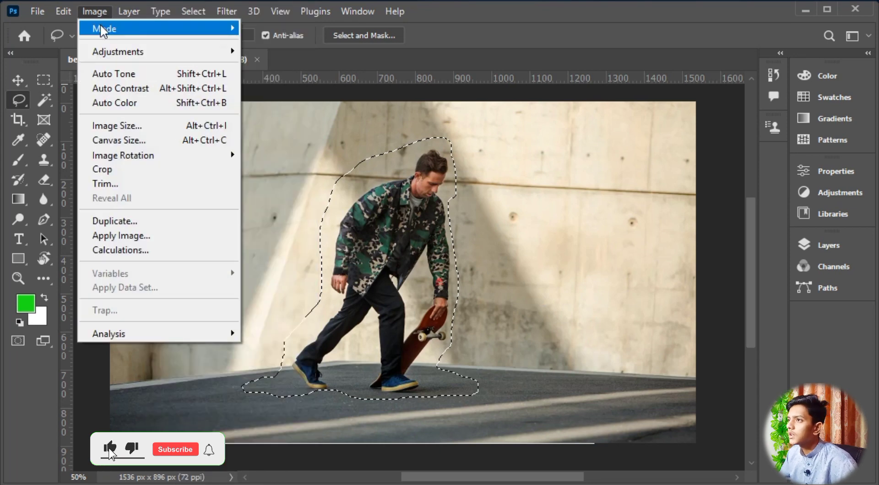
mouse_move(75, 17)
click(125, 232)
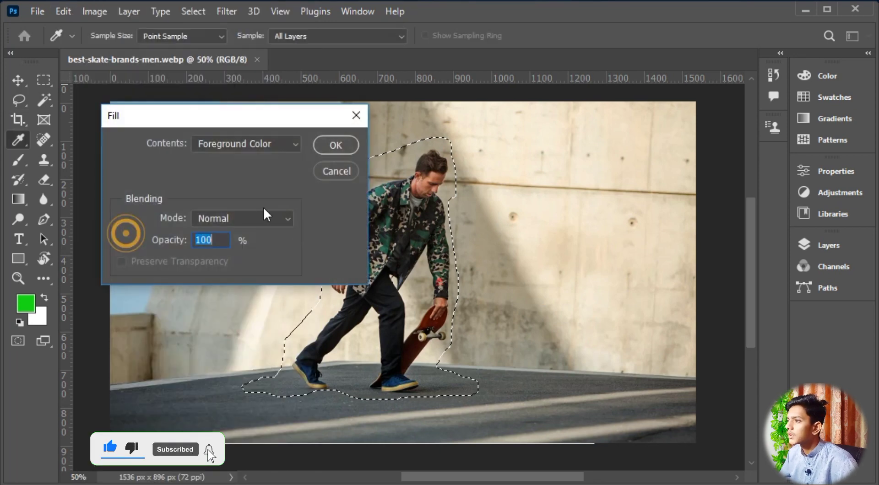
click(221, 146)
click(223, 207)
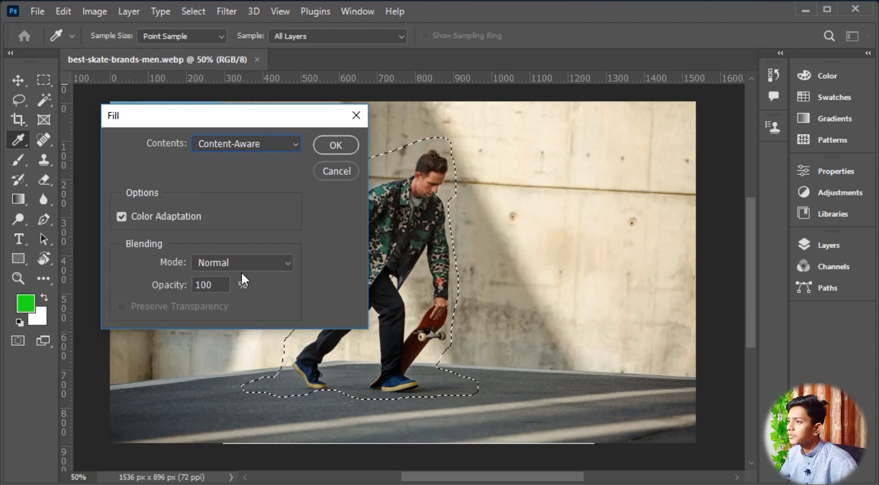
click(338, 144)
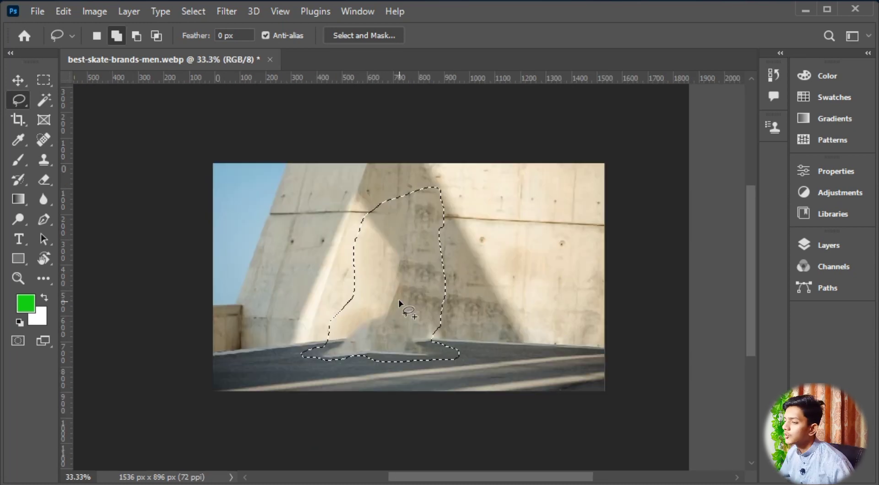
Undo the Content-Aware fill and clear the lasso selection around the man.
key(ctrl+minus)
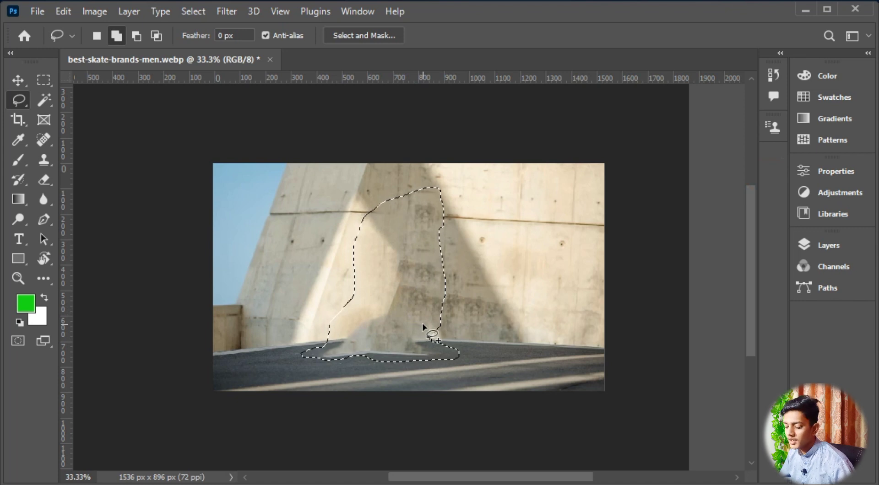
key(ctrl+z)
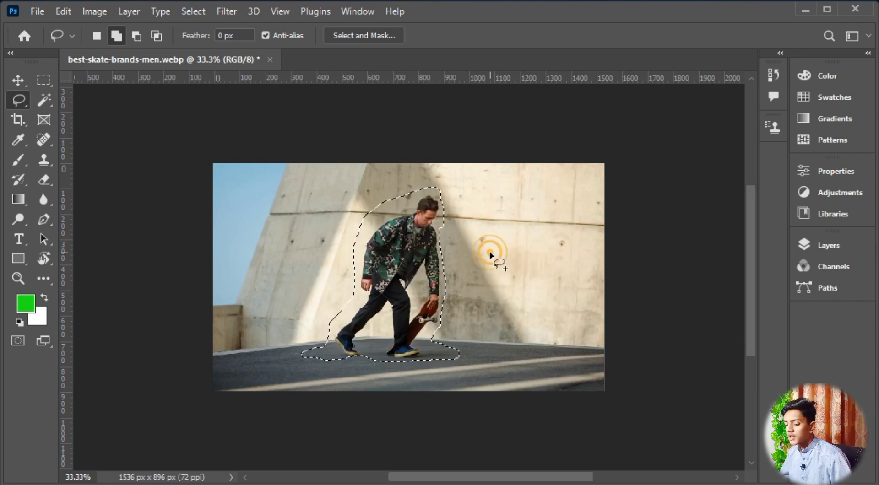
key(ctrl+d)
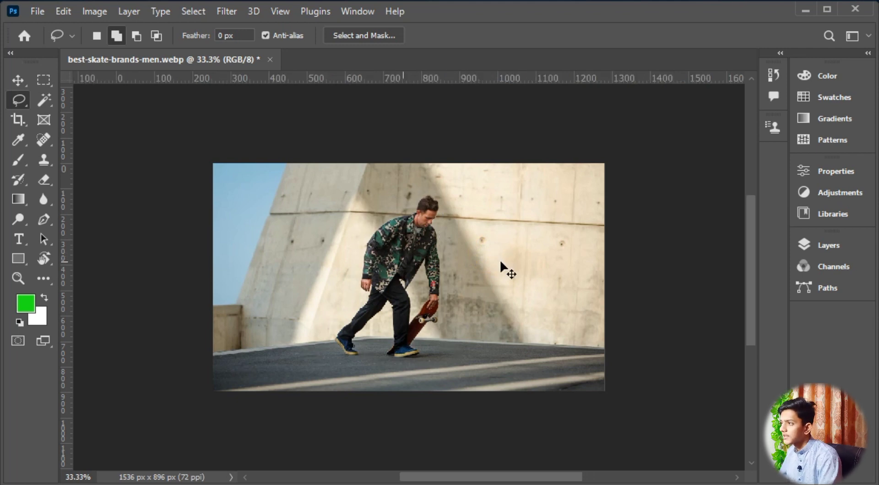
Draw a closer freehand Lasso selection around the man, his shoes, his shadow and the skateboard.
key(ctrl+plus)
drag(493, 216, 493, 228)
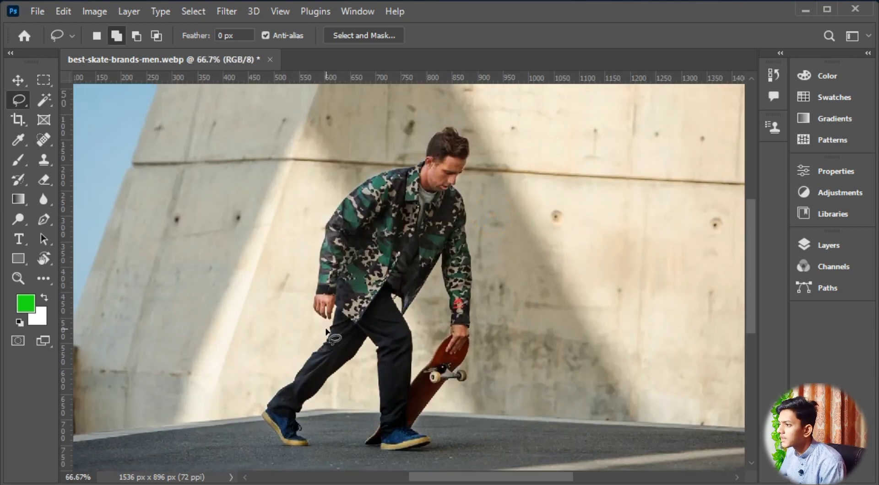
mouse_move(329, 328)
mouse_down()
mouse_move(310, 314)
mouse_move(305, 269)
mouse_move(336, 192)
mouse_move(411, 152)
mouse_move(440, 123)
mouse_move(479, 134)
mouse_up()
drag(477, 163, 467, 184)
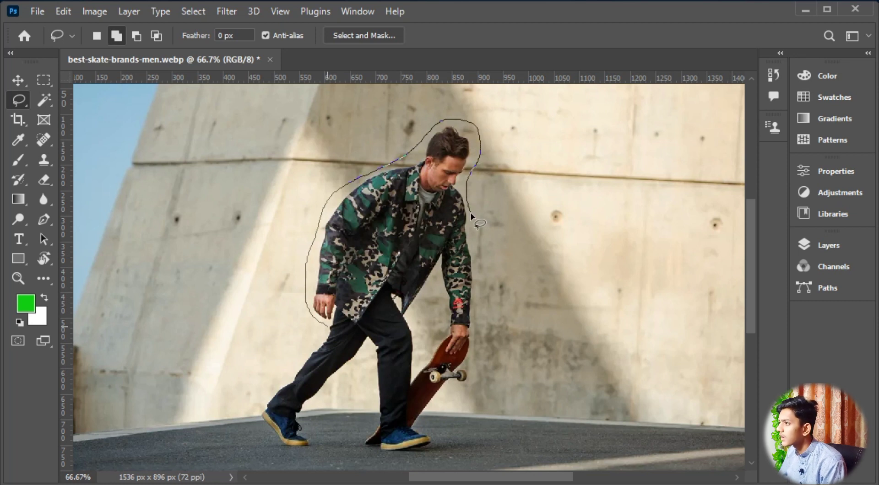
mouse_move(482, 288)
mouse_down()
mouse_move(482, 352)
mouse_move(465, 404)
mouse_move(434, 432)
mouse_move(506, 435)
mouse_move(519, 448)
mouse_move(416, 461)
mouse_move(322, 446)
mouse_move(275, 458)
mouse_move(244, 428)
mouse_up()
mouse_move(258, 384)
mouse_down()
mouse_move(308, 319)
mouse_move(326, 327)
mouse_up()
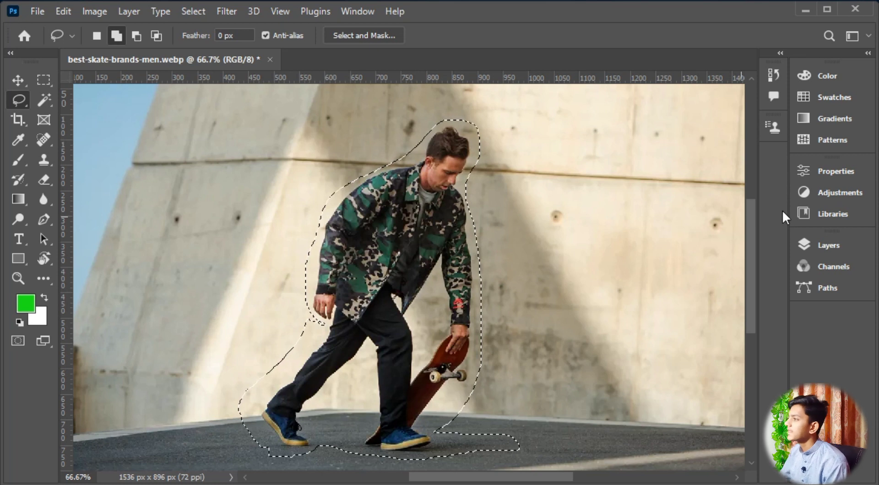
Add a new empty layer above the Background layer.
click(830, 239)
click(742, 461)
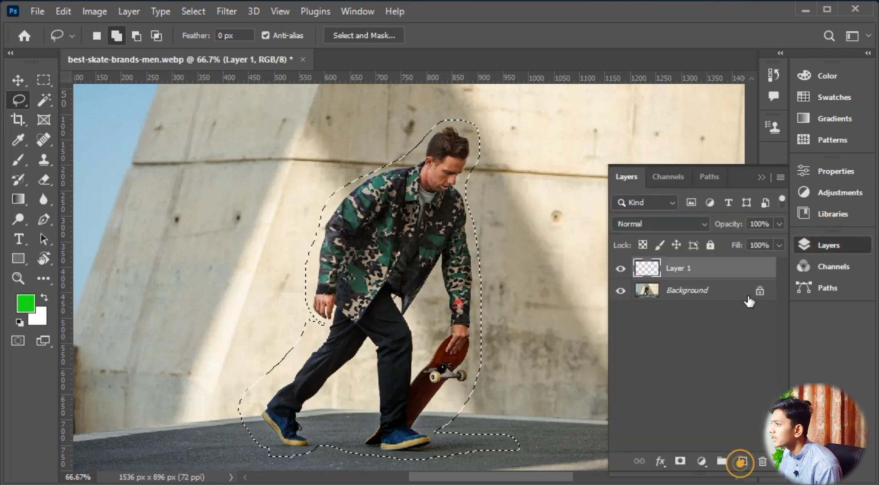
click(616, 268)
click(615, 268)
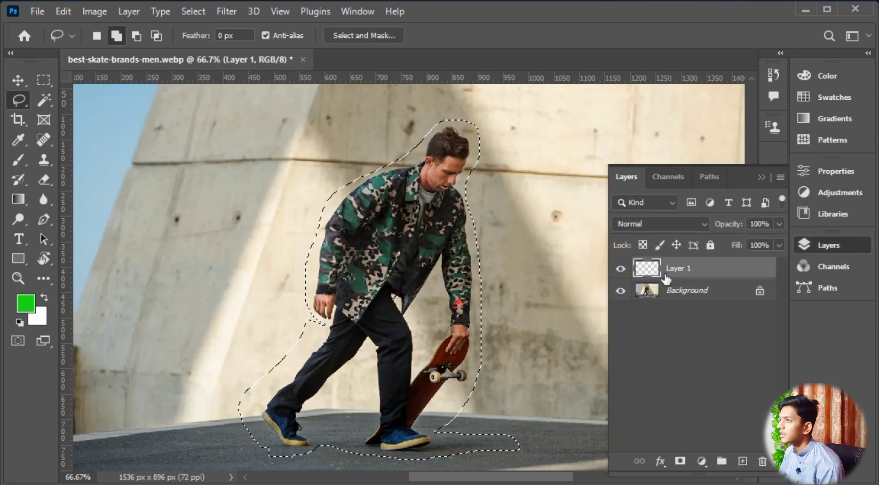
Start Content-Aware Fill for the lasso selection and inspect the previewed result around the man's feet.
click(63, 11)
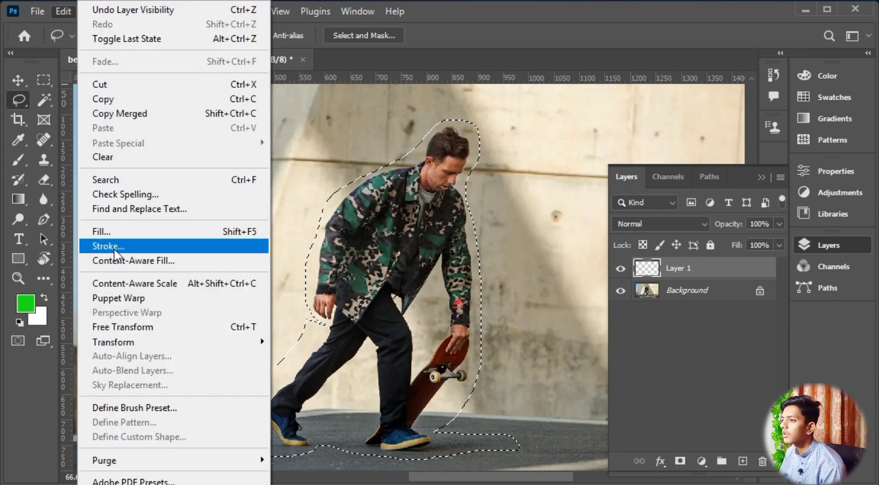
click(120, 260)
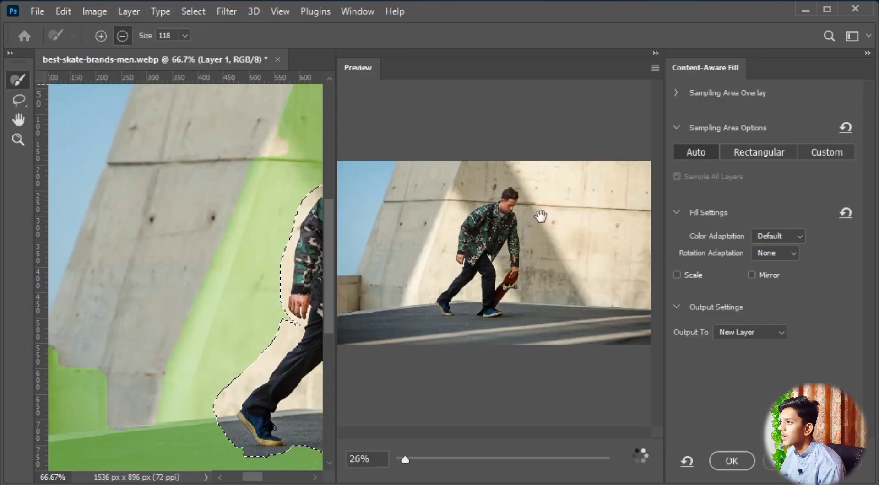
drag(275, 263, 133, 236)
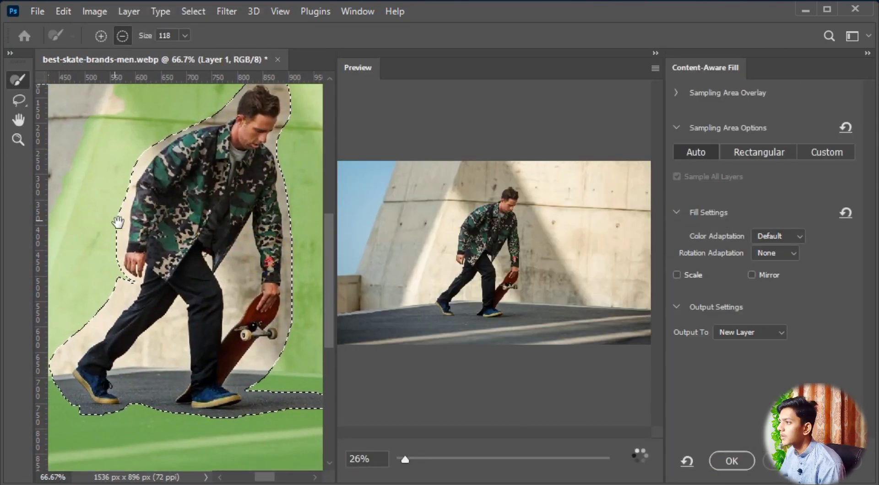
drag(233, 239, 202, 232)
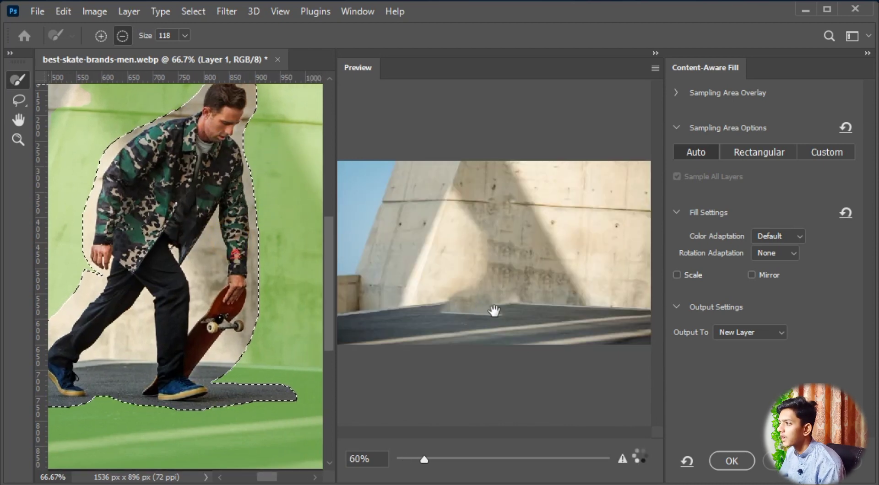
click(485, 306)
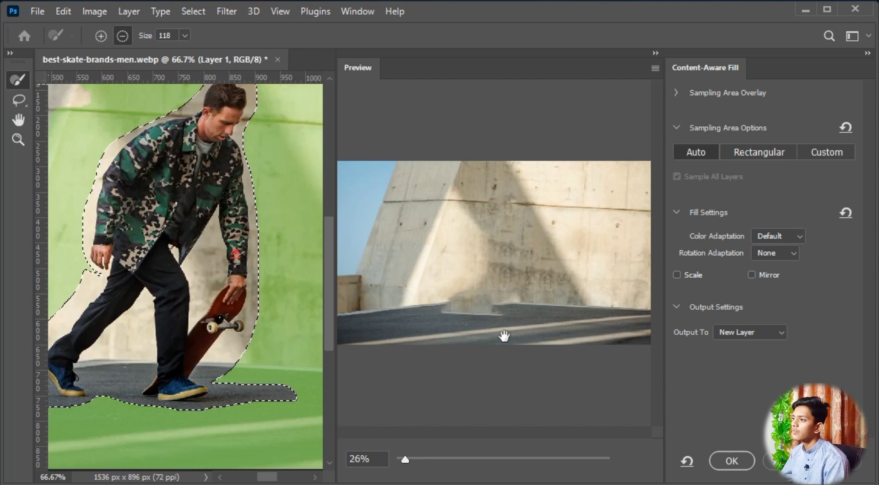
mouse_move(151, 304)
mouse_down()
mouse_move(194, 287)
mouse_move(210, 267)
mouse_move(180, 344)
mouse_move(170, 290)
mouse_up()
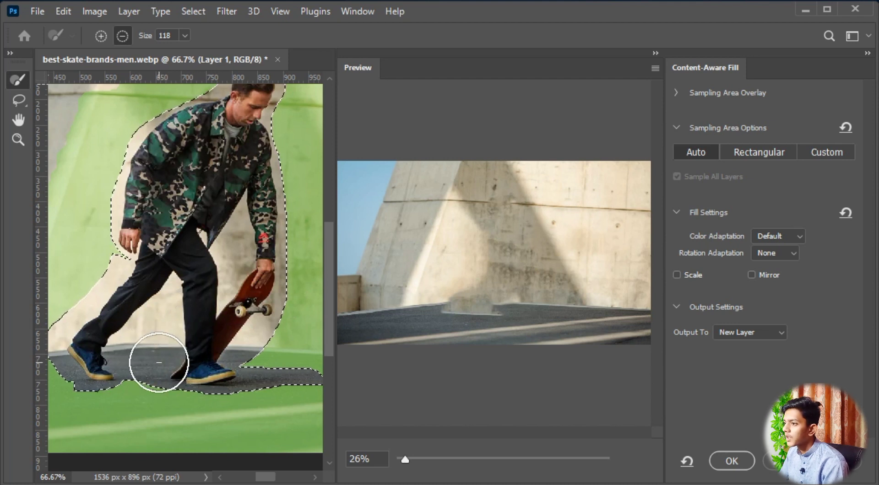
Extend the fill selection with the Lasso tool along the ground between the man's feet and apply the fill.
click(101, 36)
click(19, 100)
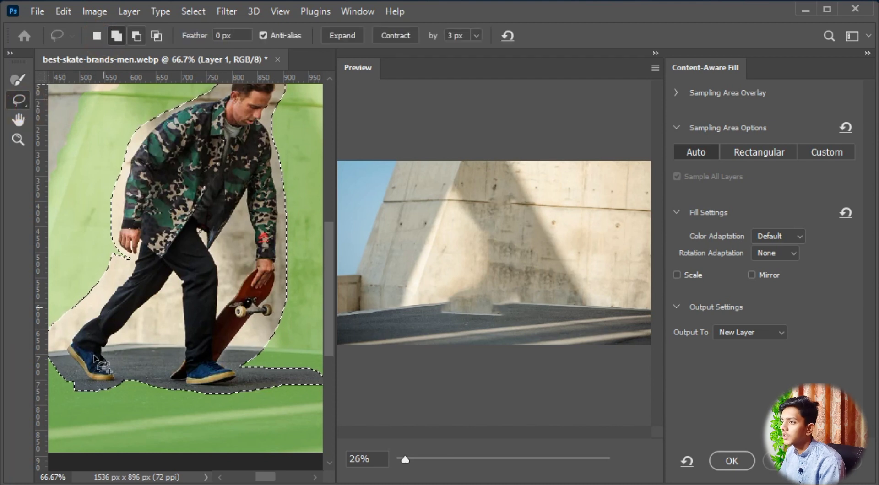
drag(124, 382, 144, 328)
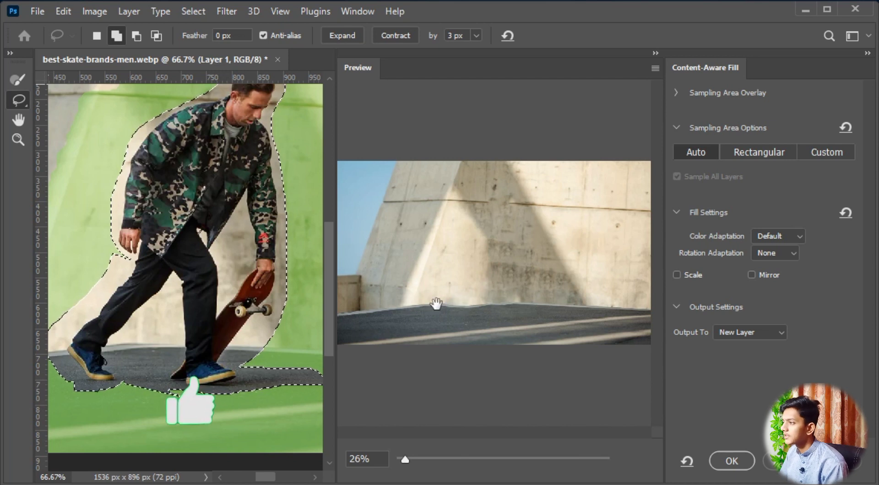
click(785, 461)
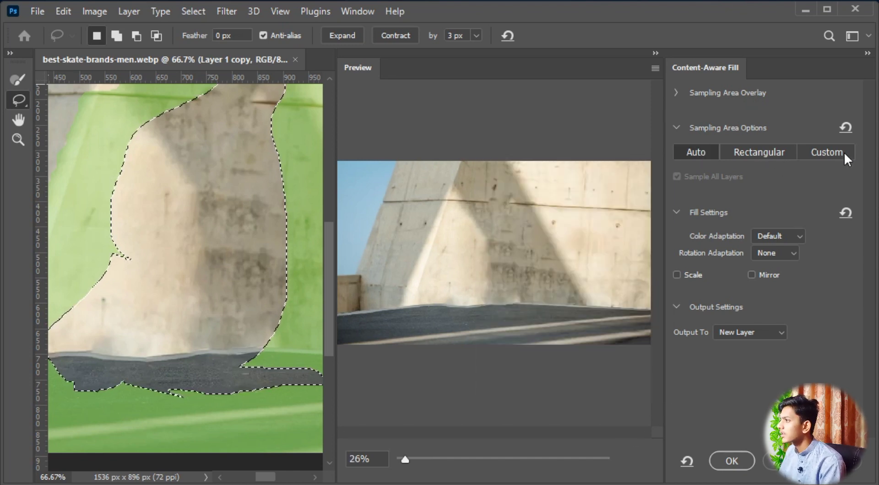
click(783, 251)
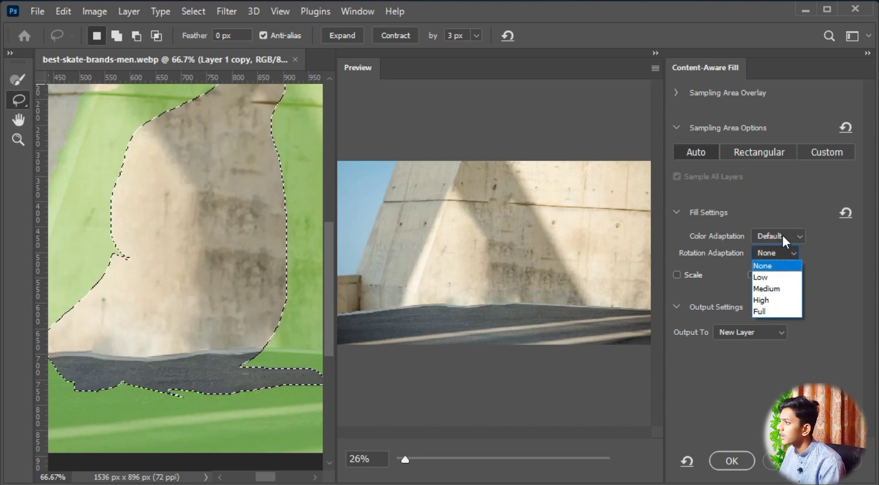
click(784, 237)
click(784, 236)
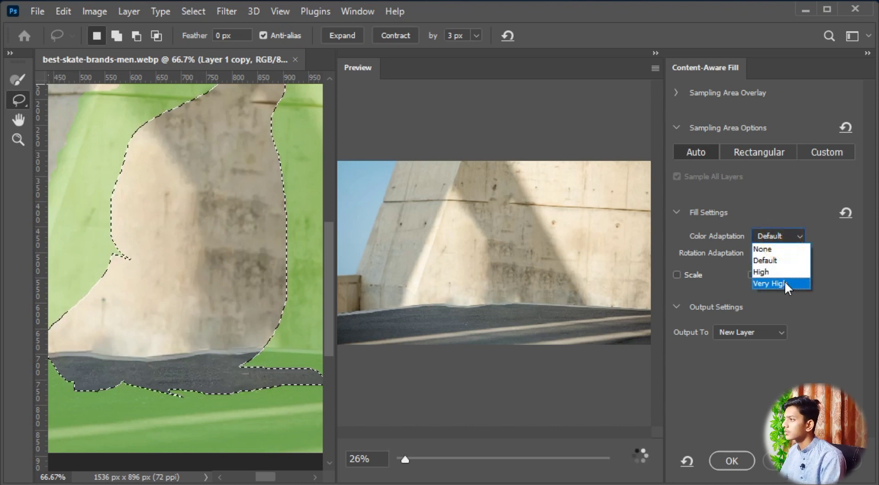
click(805, 292)
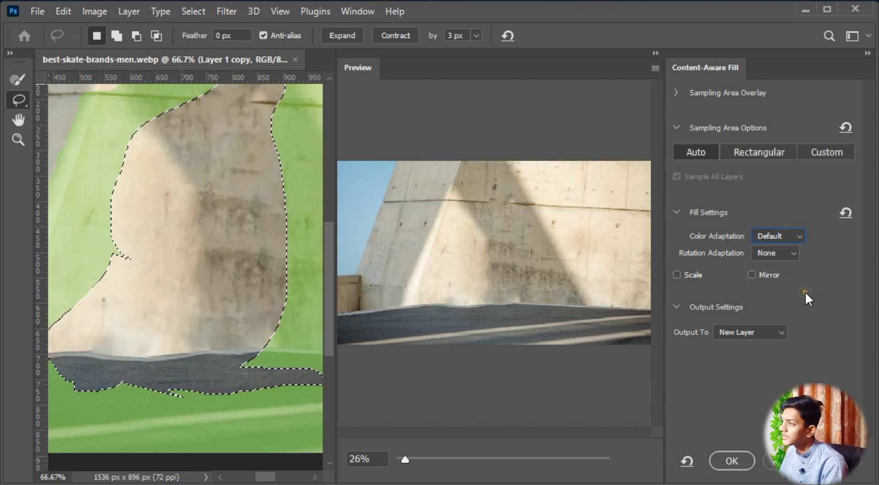
Set the fill output to New Layer and finish the Content-Aware Fill.
click(771, 336)
click(756, 357)
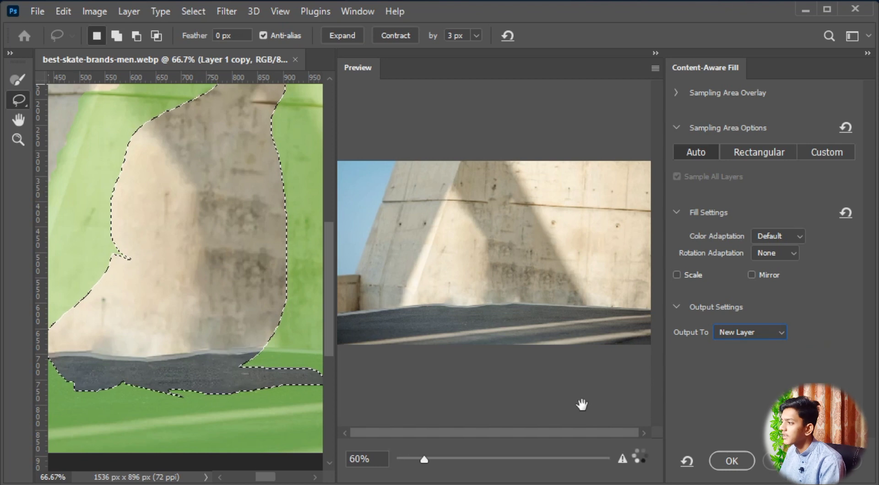
click(732, 461)
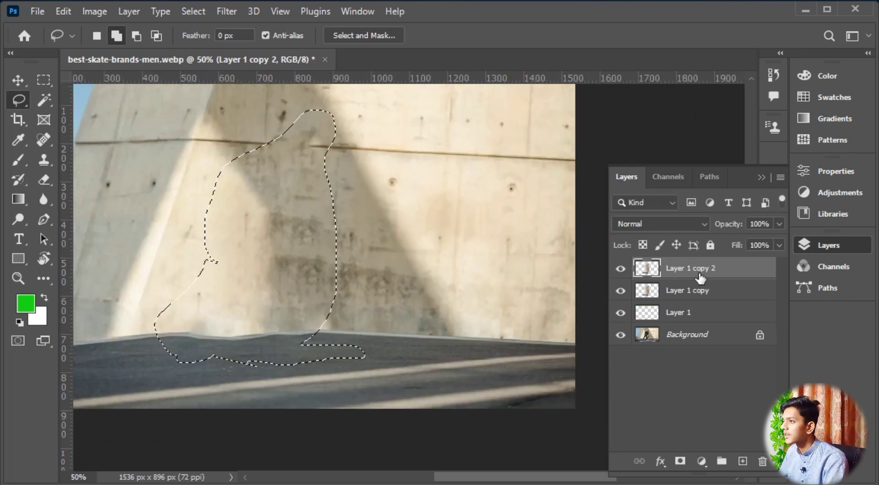
Toggle the visibility of Layer 1 copy and Layer 1 copy 2 to compare the filled image with the original.
click(620, 291)
click(620, 269)
click(620, 269)
click(620, 269)
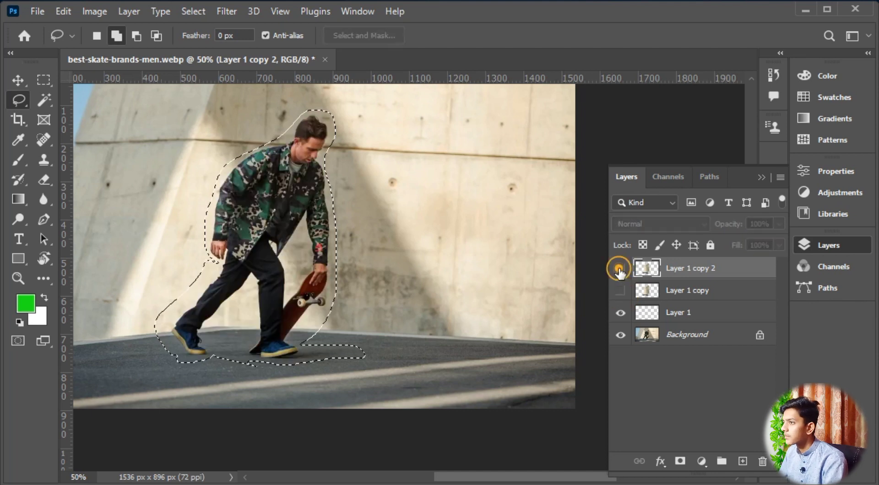
click(620, 269)
click(620, 269)
click(620, 269)
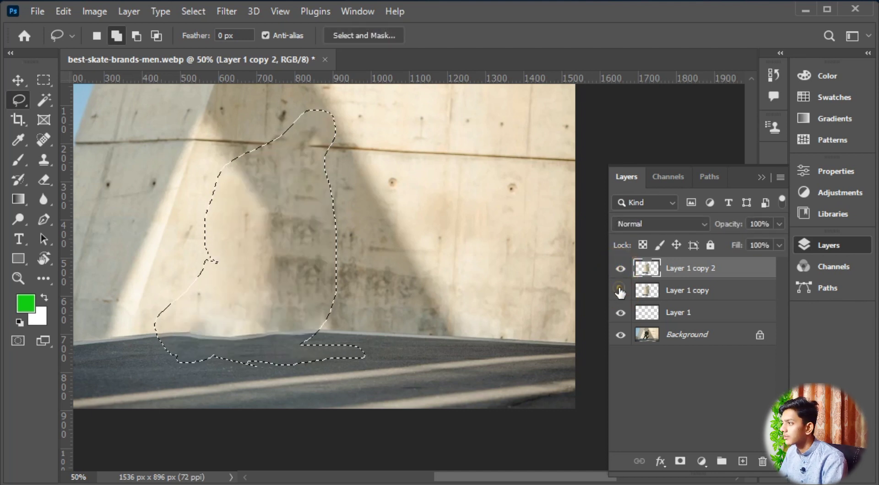
Delete the Layer 1 copy and Layer 1 layers, and clear the selection.
drag(724, 291, 762, 461)
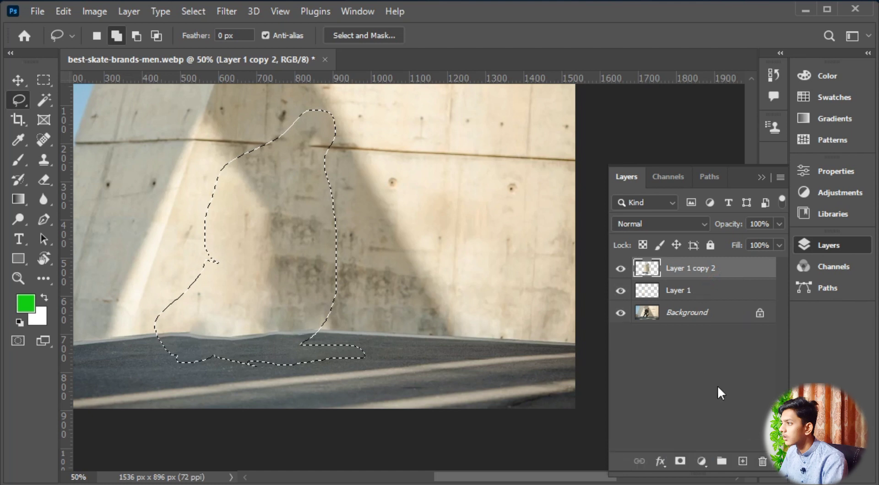
click(621, 291)
drag(724, 290, 763, 461)
key(ctrl+minus)
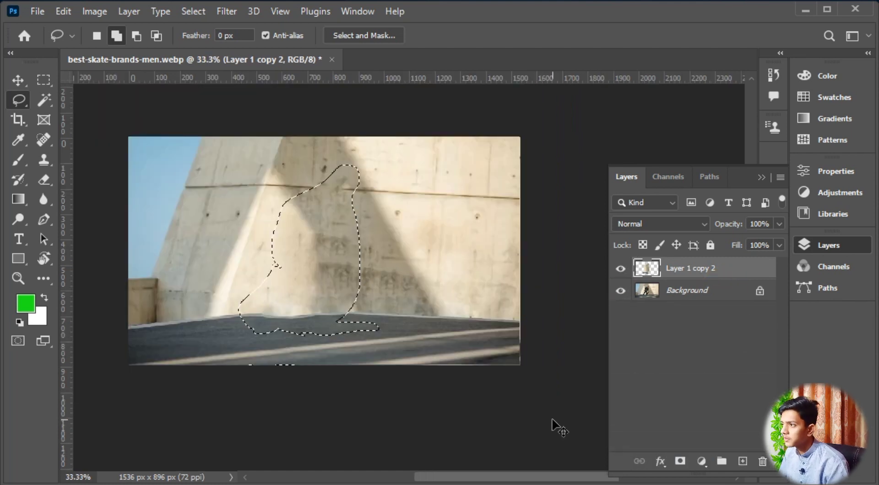
key(ctrl+d)
mouse_move(405, 323)
mouse_down()
mouse_move(403, 339)
mouse_move(393, 322)
mouse_up()
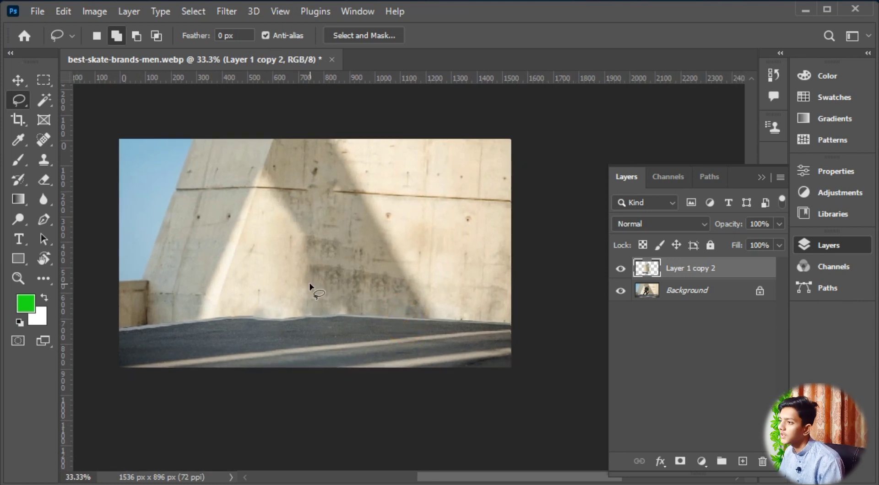
Toggle the visibility of Layer 1 copy 2 repeatedly to compare the photo with and without the man.
click(621, 269)
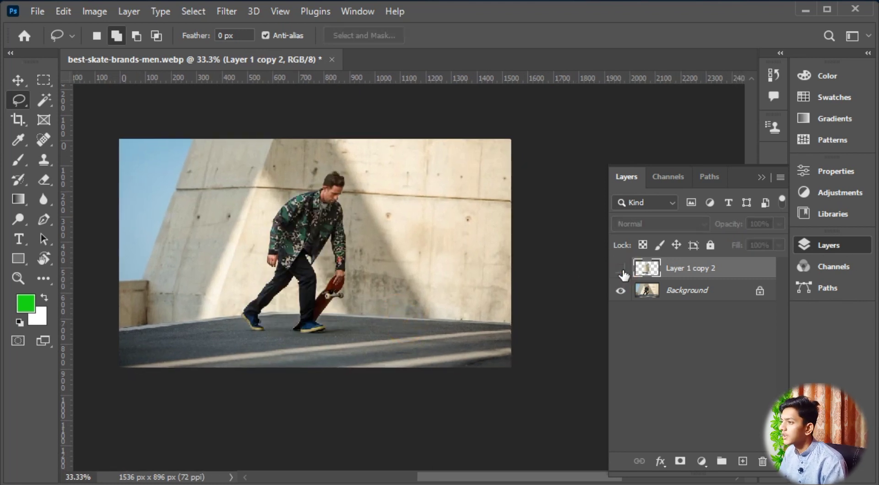
click(621, 269)
click(622, 271)
click(622, 270)
click(622, 270)
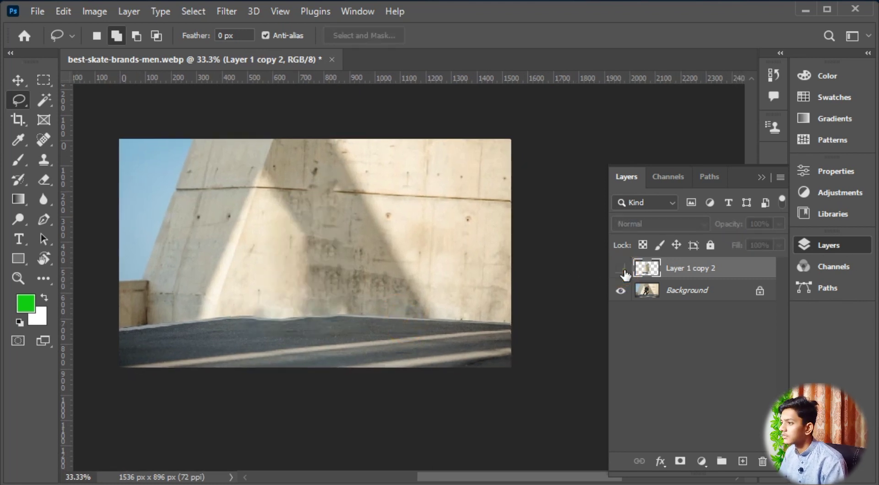
click(622, 270)
click(622, 270)
click(622, 271)
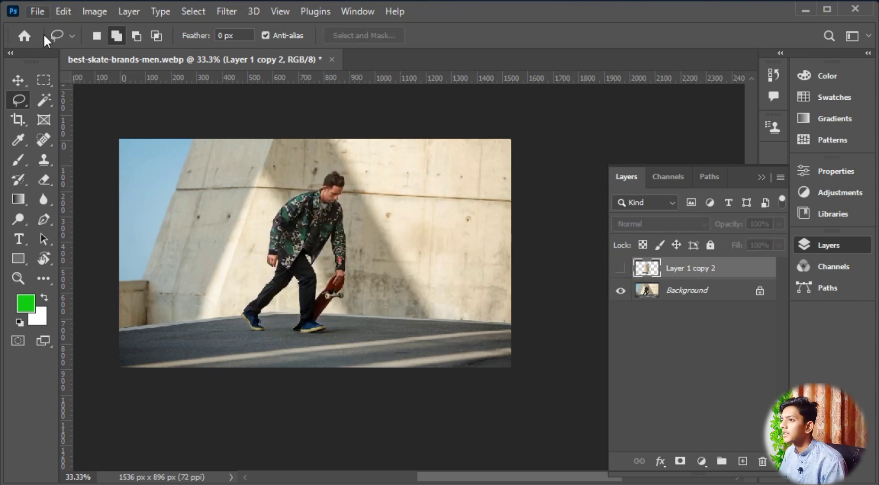
Activate the Content-Aware Move Tool and add a new empty layer above the restored Background layer.
click(47, 144)
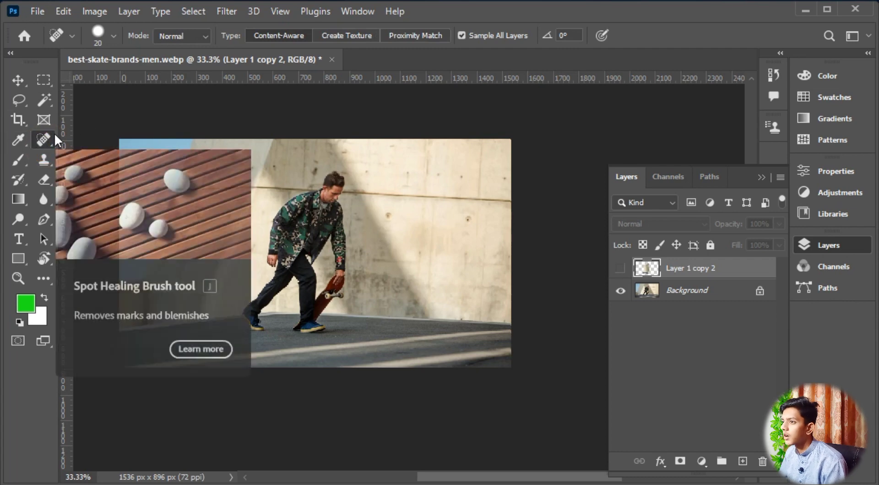
right_click(53, 135)
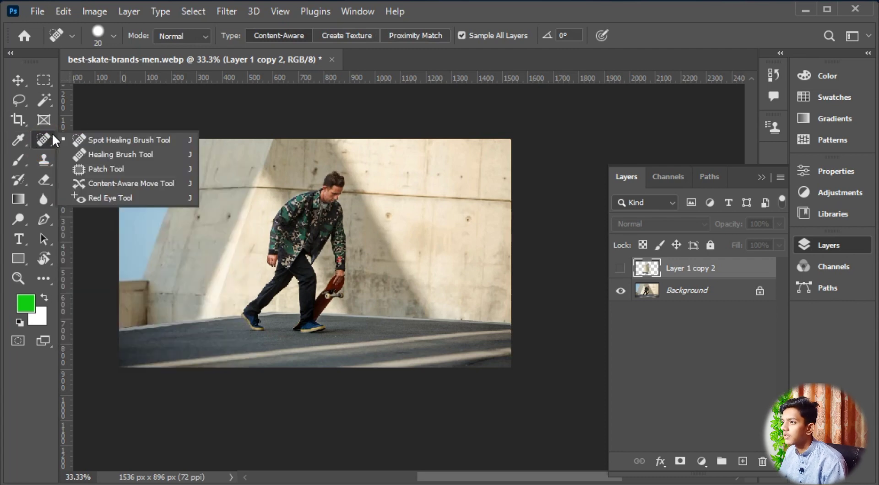
click(113, 183)
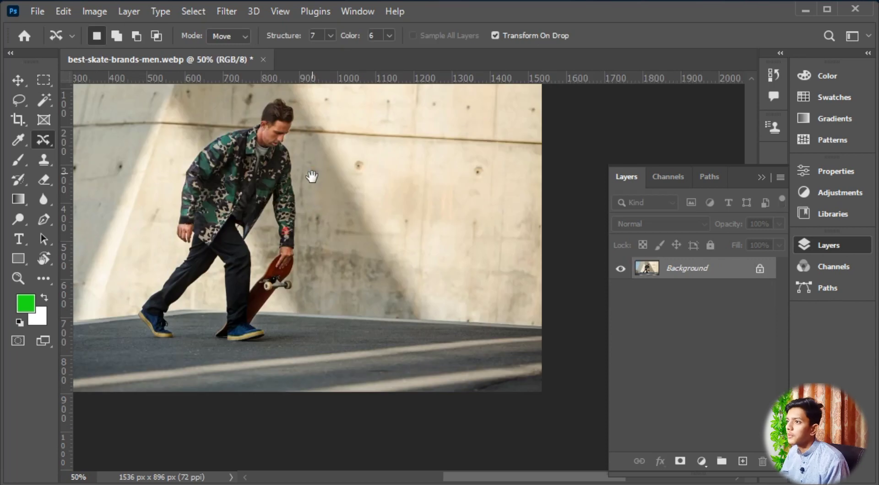
drag(312, 176, 312, 180)
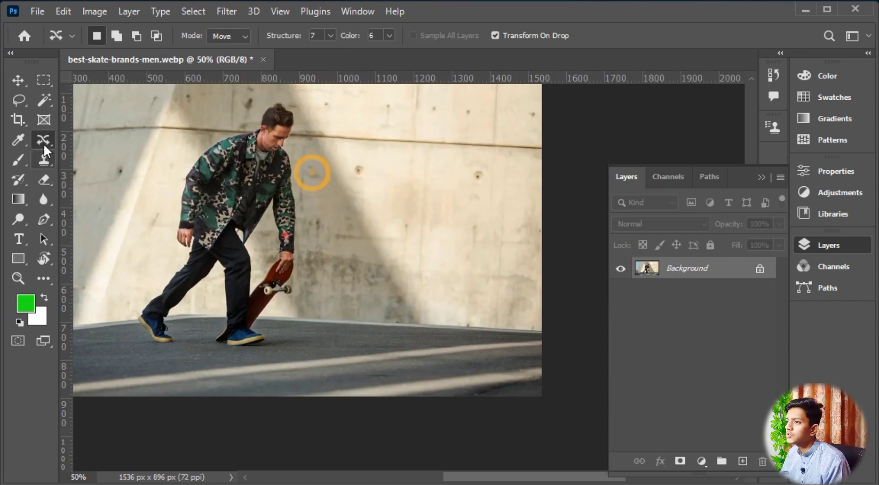
click(742, 462)
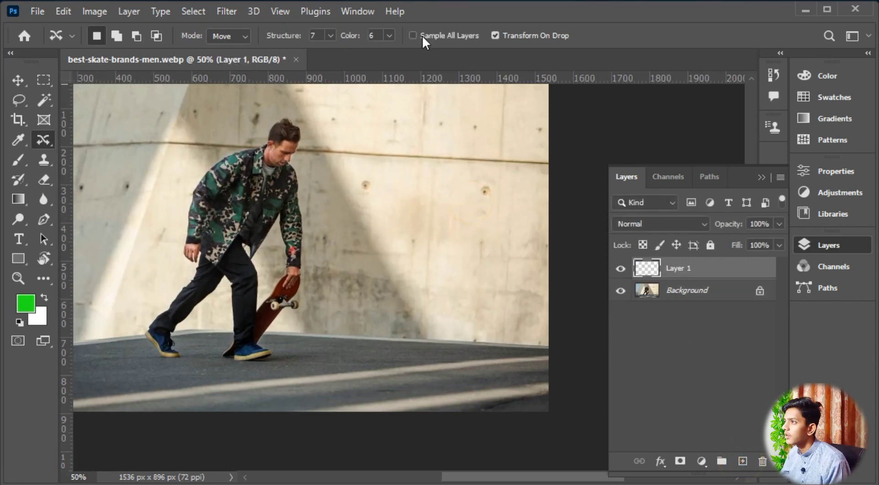
Enable Sample All Layers and draw a loose freehand selection around the man, his shoes and the skateboard.
click(412, 35)
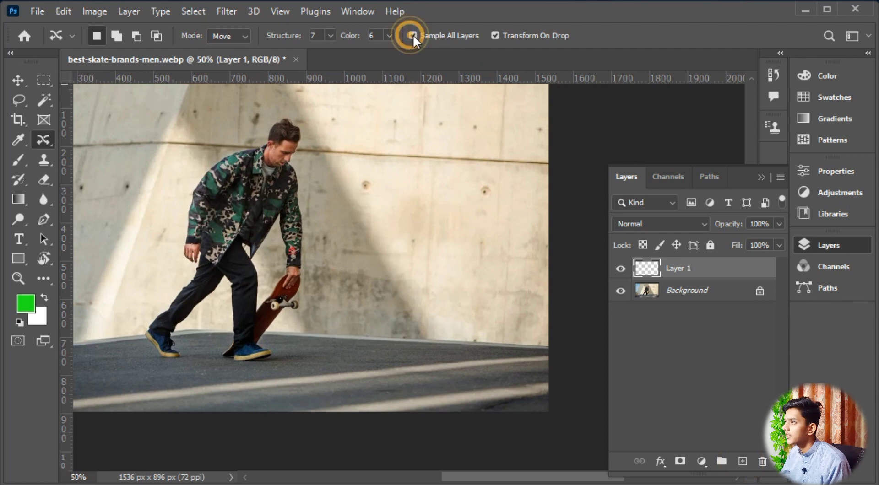
drag(146, 322, 171, 296)
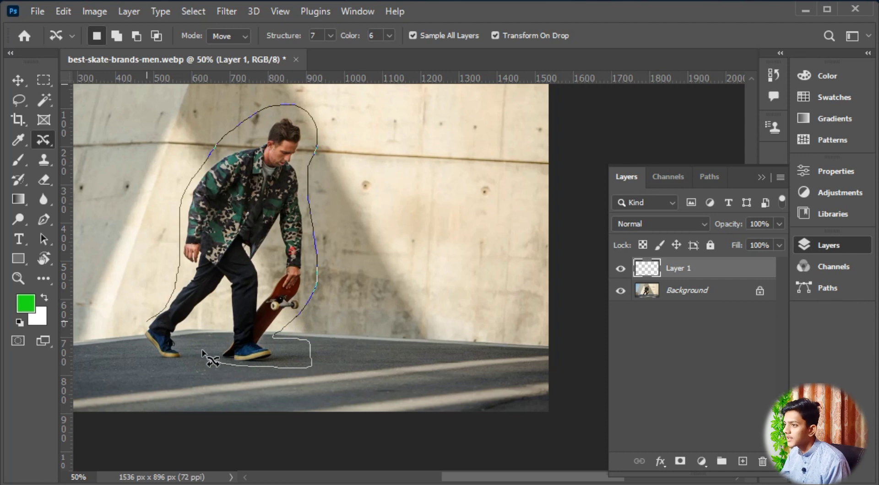
mouse_move(192, 358)
mouse_down()
mouse_move(164, 364)
mouse_move(139, 331)
mouse_move(147, 321)
mouse_up()
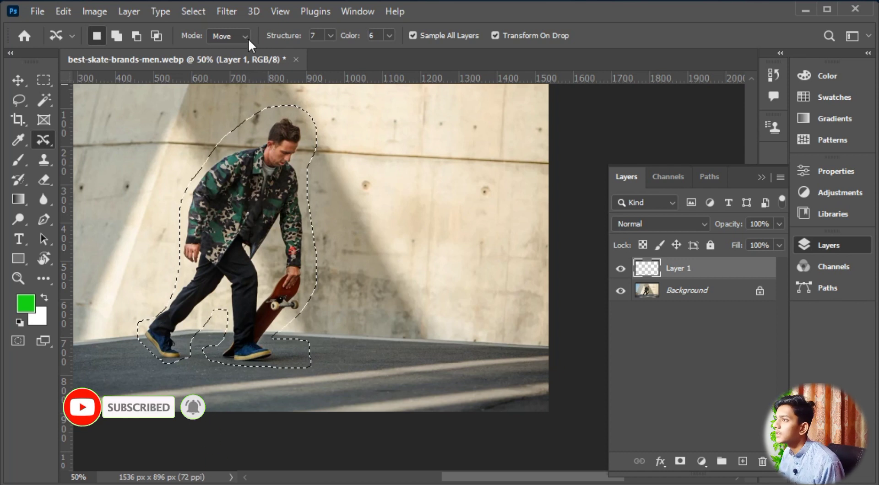
Set the Color adaptation to 9, then content-aware move the man to the right side of the photo, scaled down to about half size.
click(389, 35)
drag(384, 53, 413, 56)
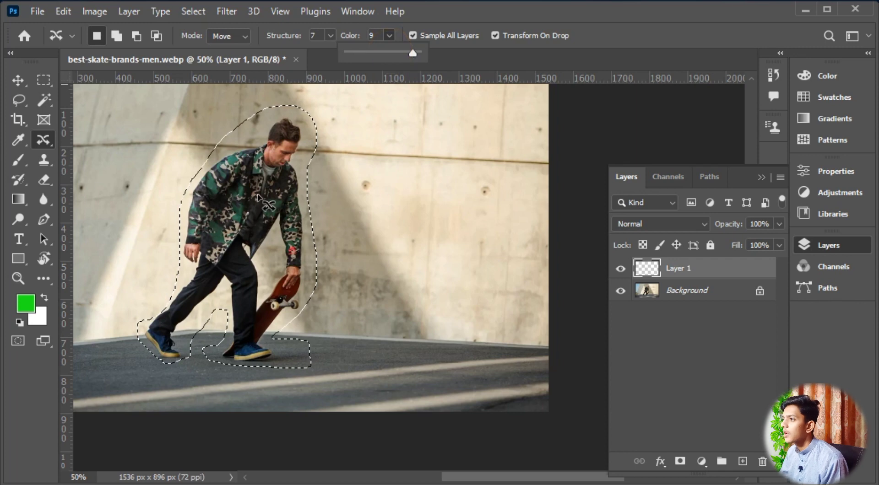
drag(260, 196, 431, 230)
drag(488, 136, 438, 226)
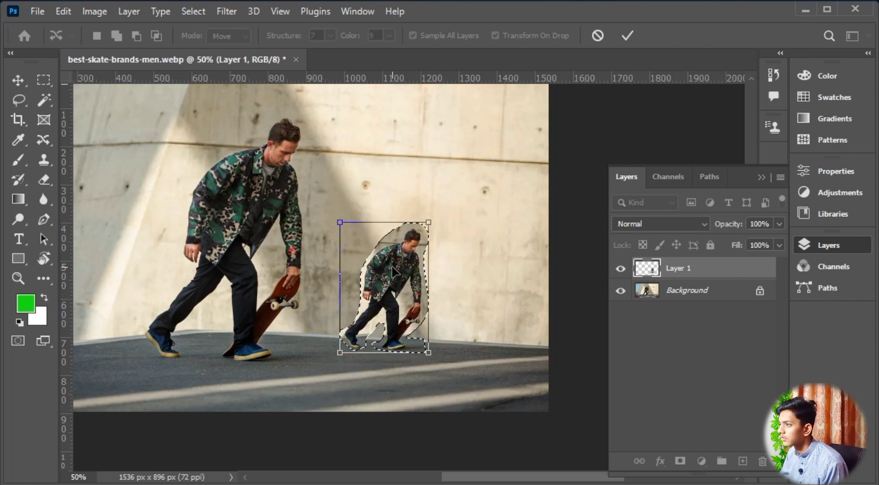
mouse_move(405, 268)
mouse_down()
mouse_move(406, 279)
mouse_move(413, 272)
mouse_up()
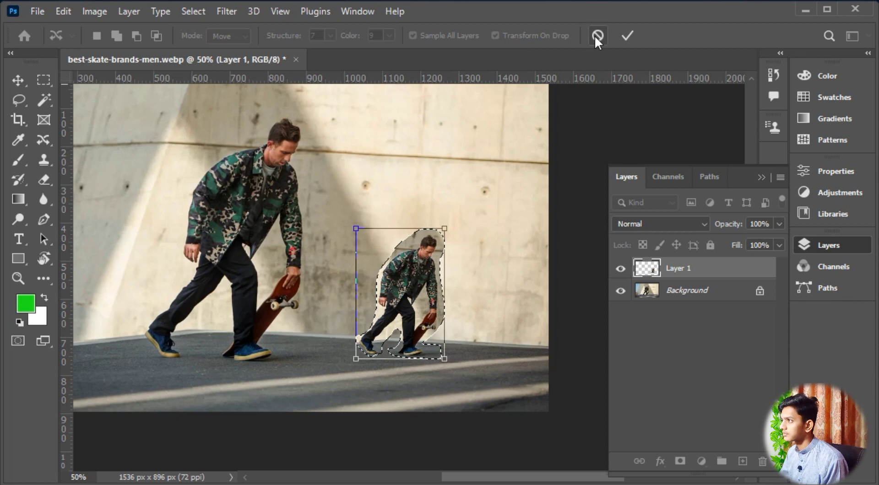
click(625, 34)
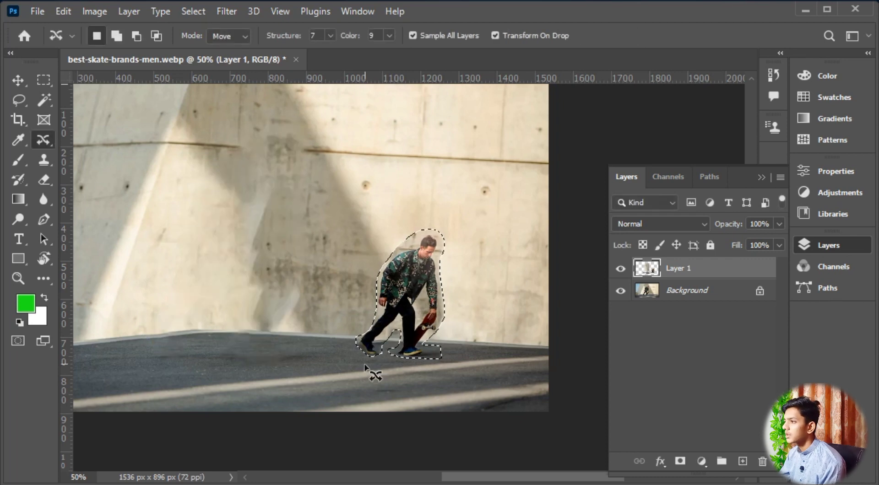
Set the Color adaptation to 10 and content-aware move the small man lower onto the road.
key(ctrl+plus)
key(ctrl+plus)
key(ctrl+plus)
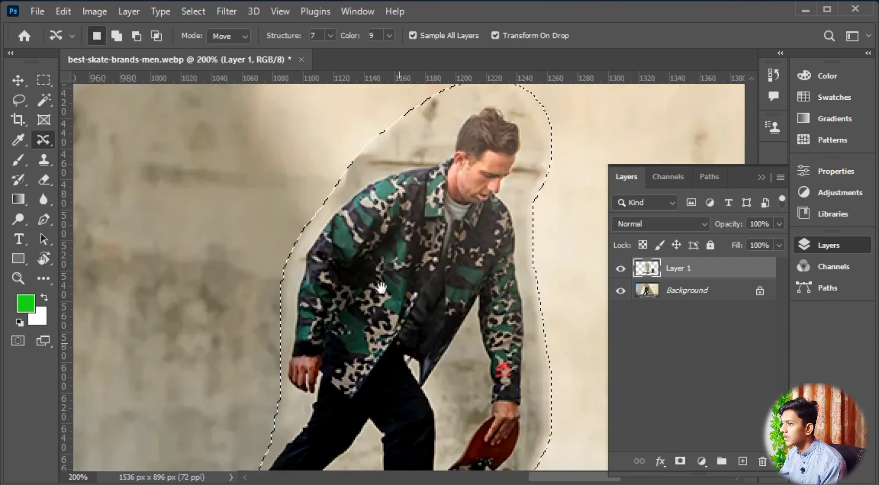
drag(376, 390, 383, 283)
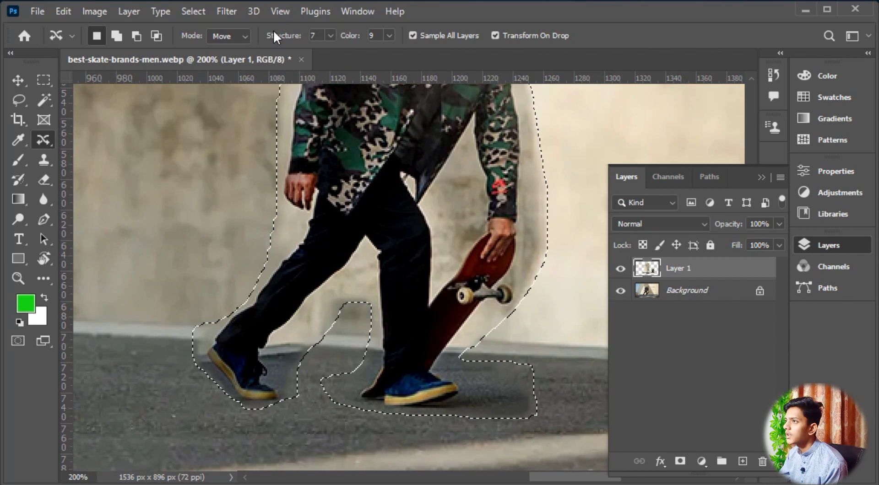
click(390, 35)
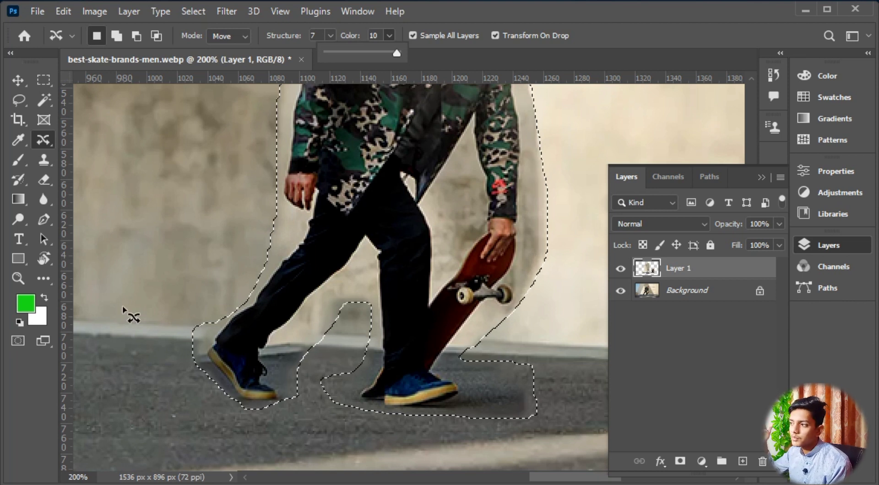
key(ctrl+1)
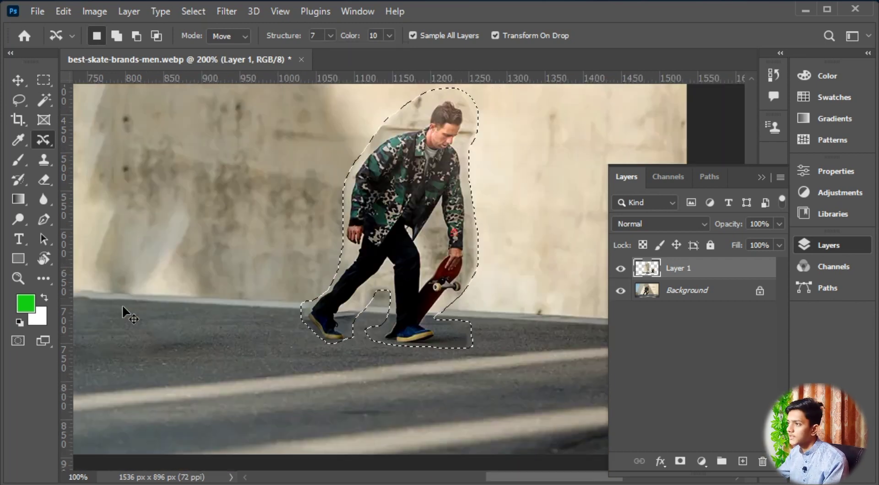
drag(390, 261, 370, 300)
drag(371, 255, 392, 238)
click(627, 36)
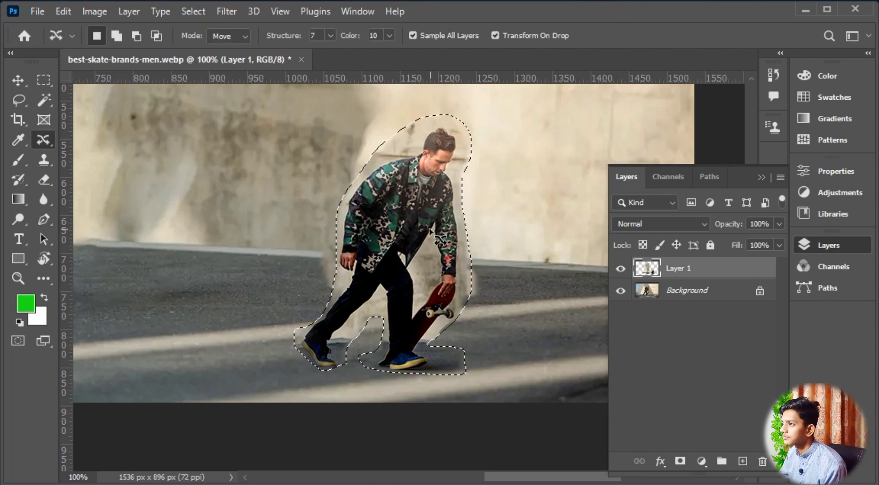
Shift the selected man slightly to the left along the road and apply the content-aware move.
mouse_move(417, 215)
mouse_down()
mouse_move(395, 221)
mouse_move(412, 218)
mouse_up()
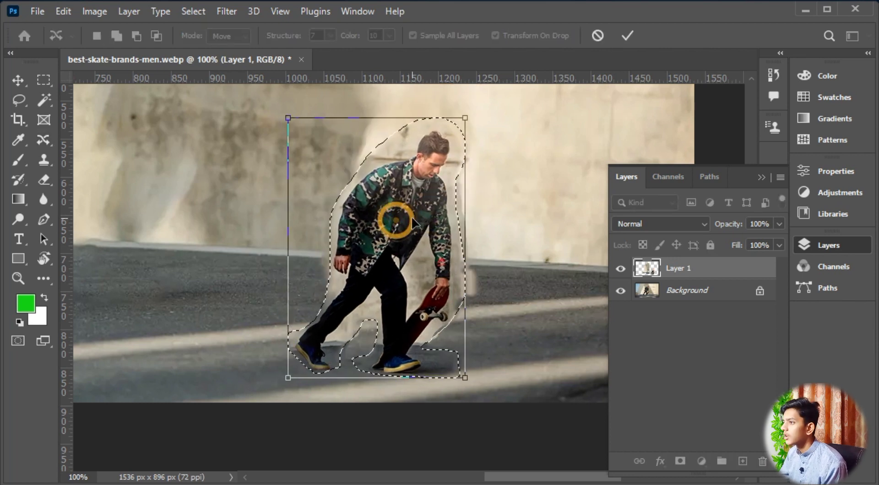
key(ctrl+z)
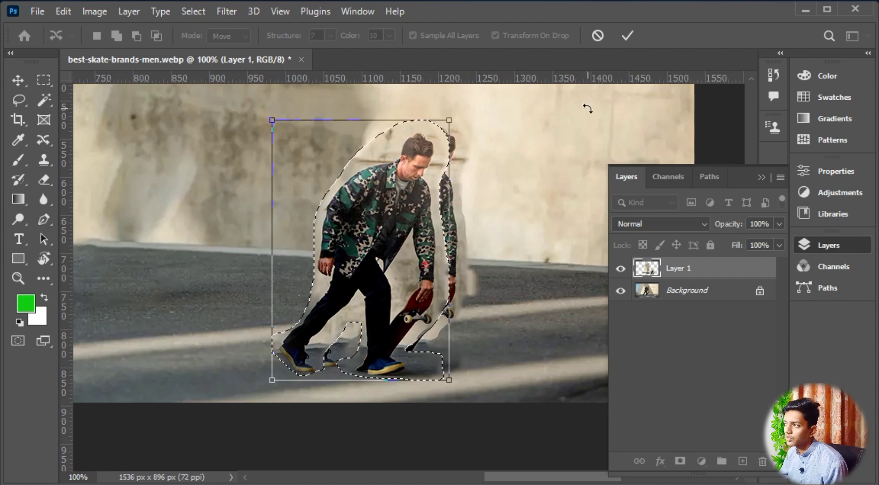
key(Return)
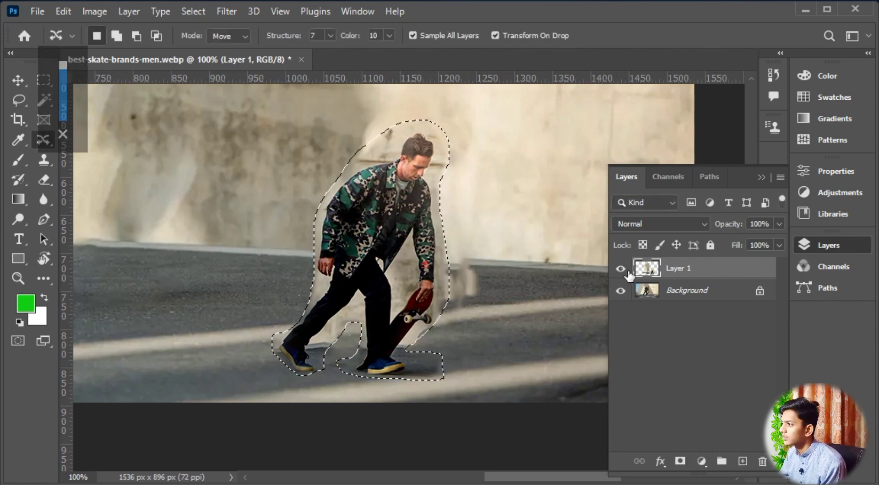
Toggle the visibility of Layer 1 repeatedly to compare the moved man with the original photo.
click(622, 269)
click(623, 269)
key(ctrl+minus)
key(ctrl+minus)
key(ctrl+minus)
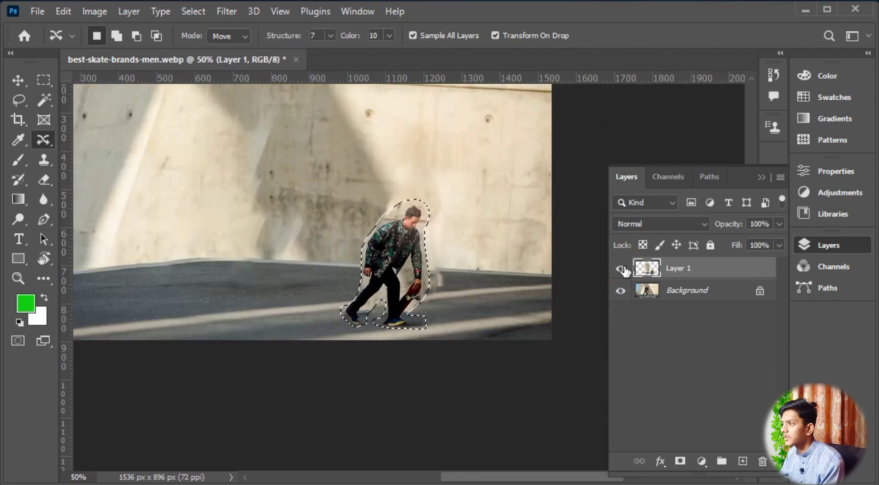
click(622, 269)
click(622, 270)
click(622, 270)
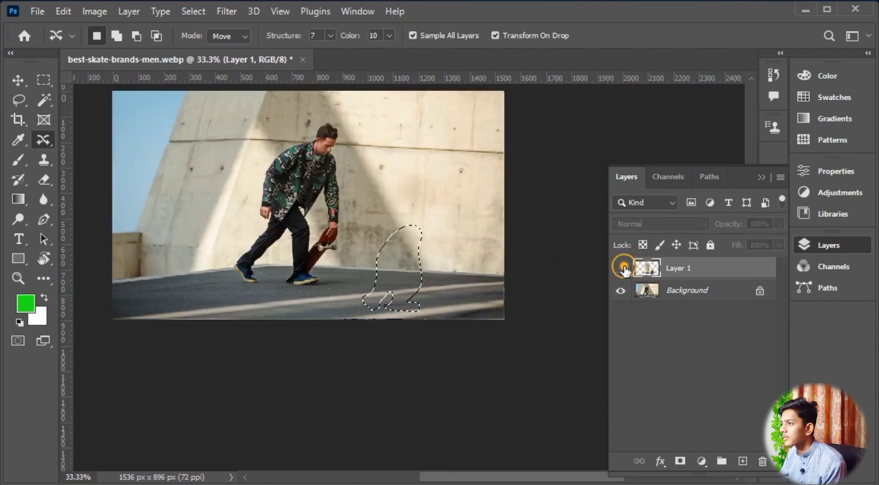
click(622, 269)
Delete Layer 1 with the moved man.
drag(684, 274, 762, 461)
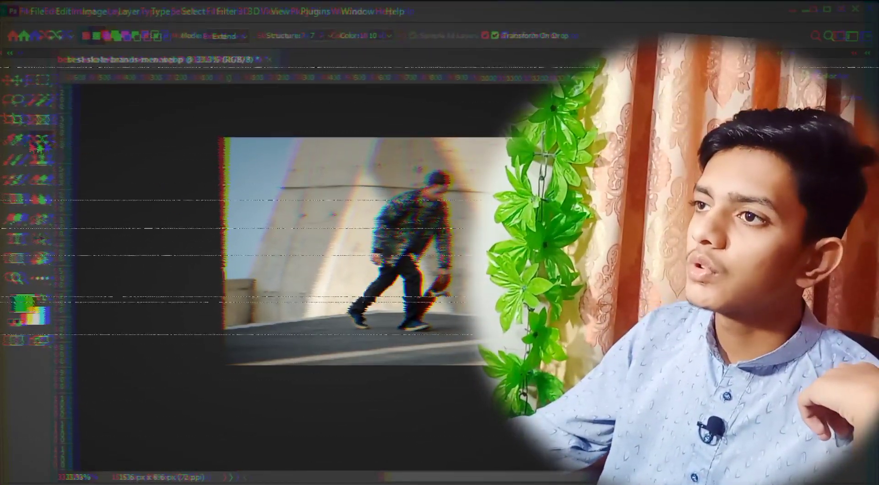
right_click(40, 146)
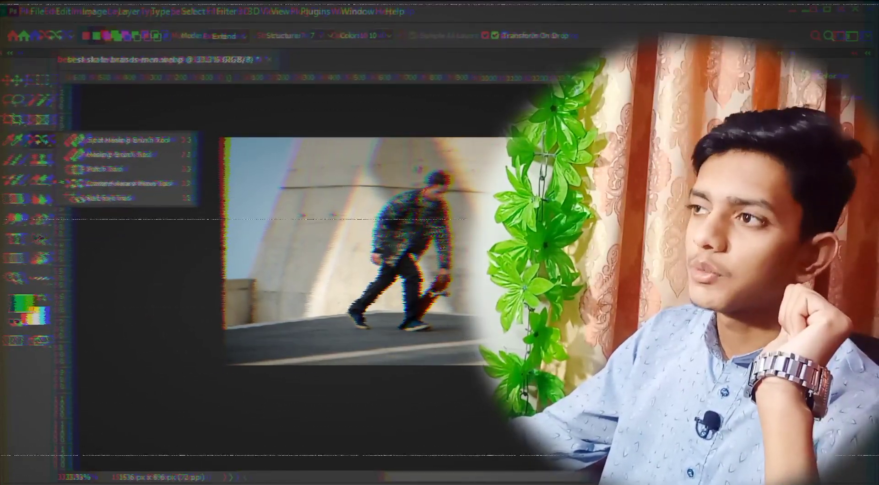
click(422, 221)
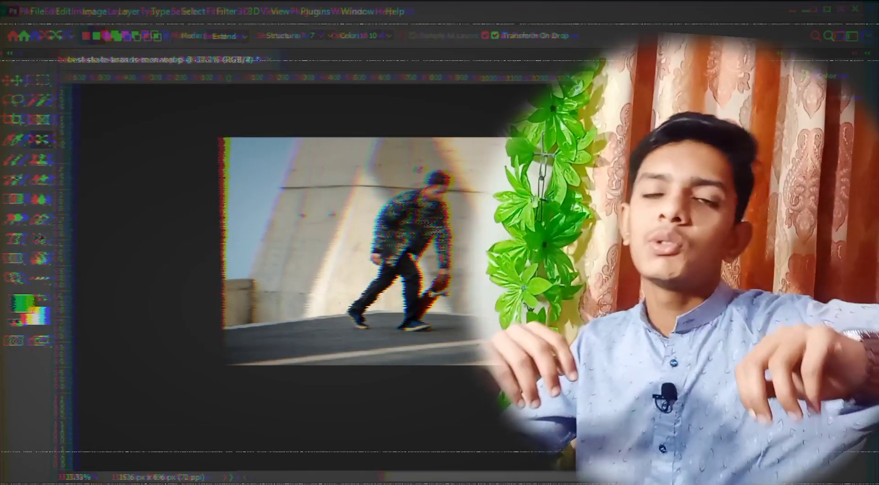